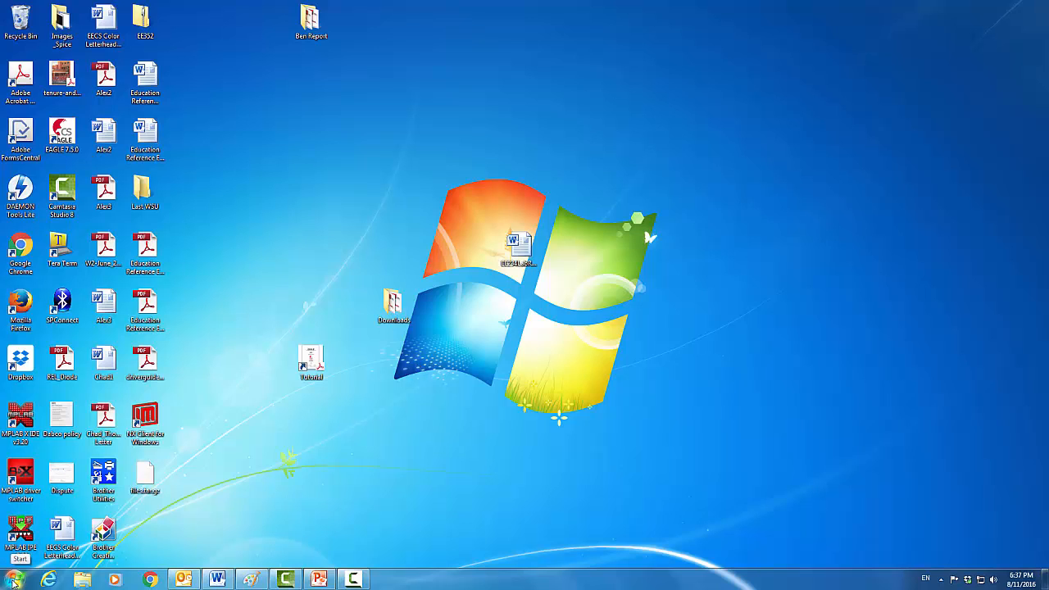
Open the Windows 7 Start menu to reveal NX Client for Windows in the program list
{"action": "left_click", "coordinate": [14, 583]}
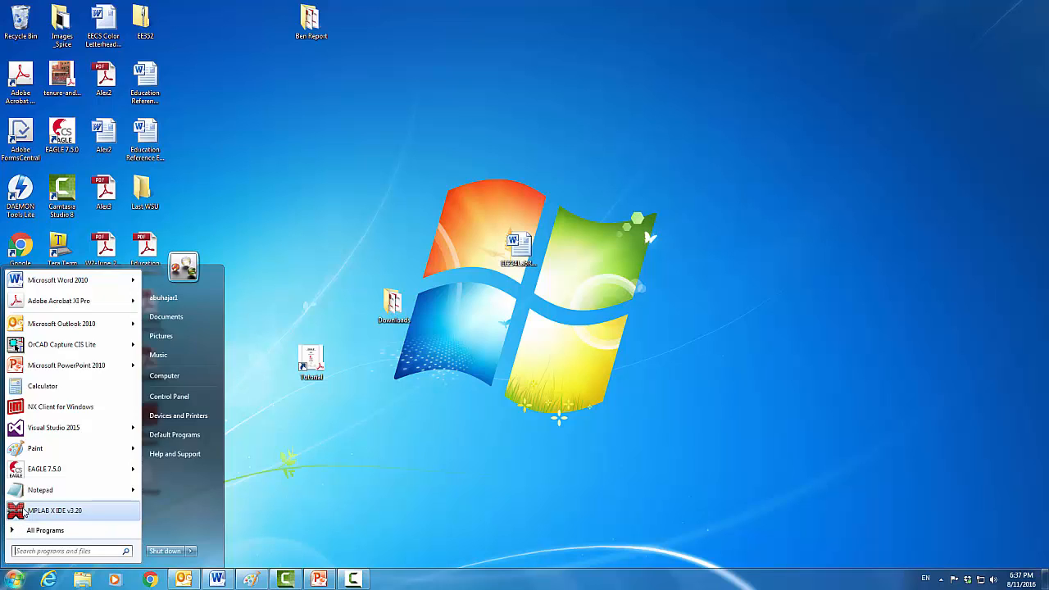
Launch NX Client for Windows and log in to the For Cadence session with the account password
{"action": "left_click", "coordinate": [31, 410]}
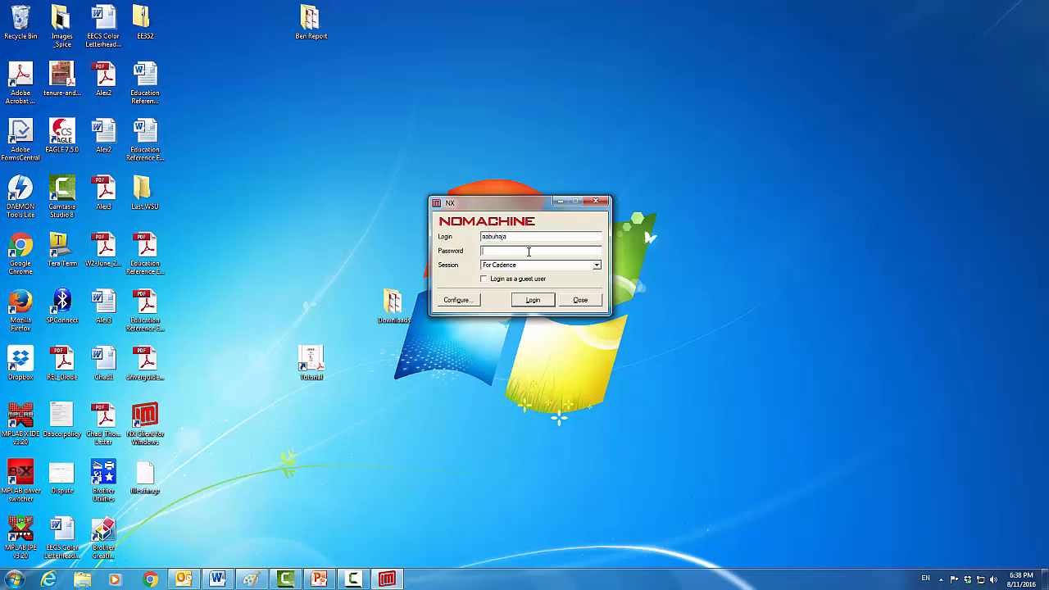
{"action": "type", "text": "1**"}
{"action": "left_click", "coordinate": [544, 300]}
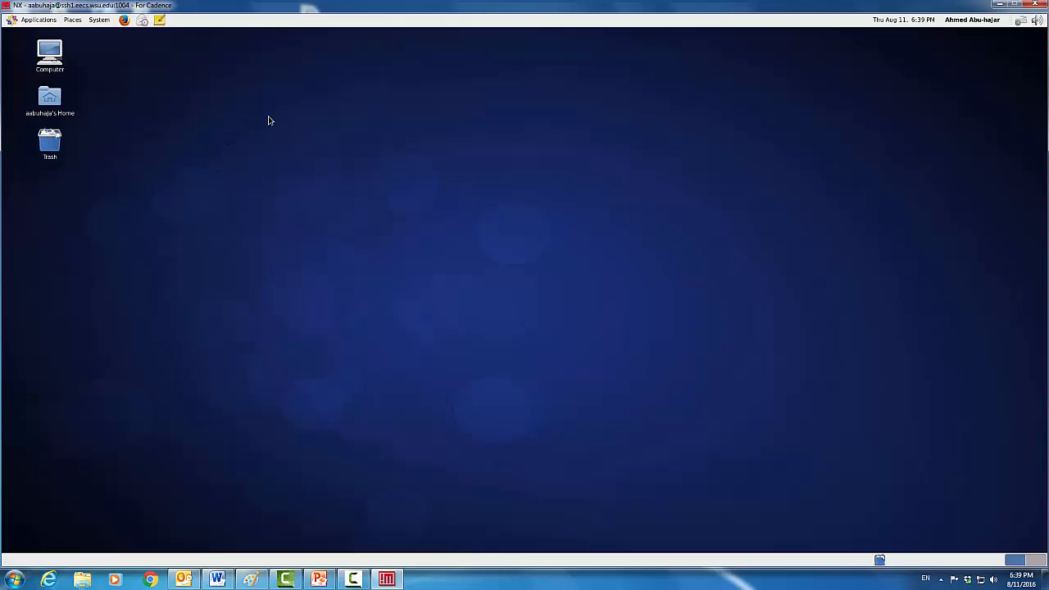
Open a terminal on the remote desktop and enter cd ~/class/EE311/cadence
{"action": "right_click", "coordinate": [198, 114]}
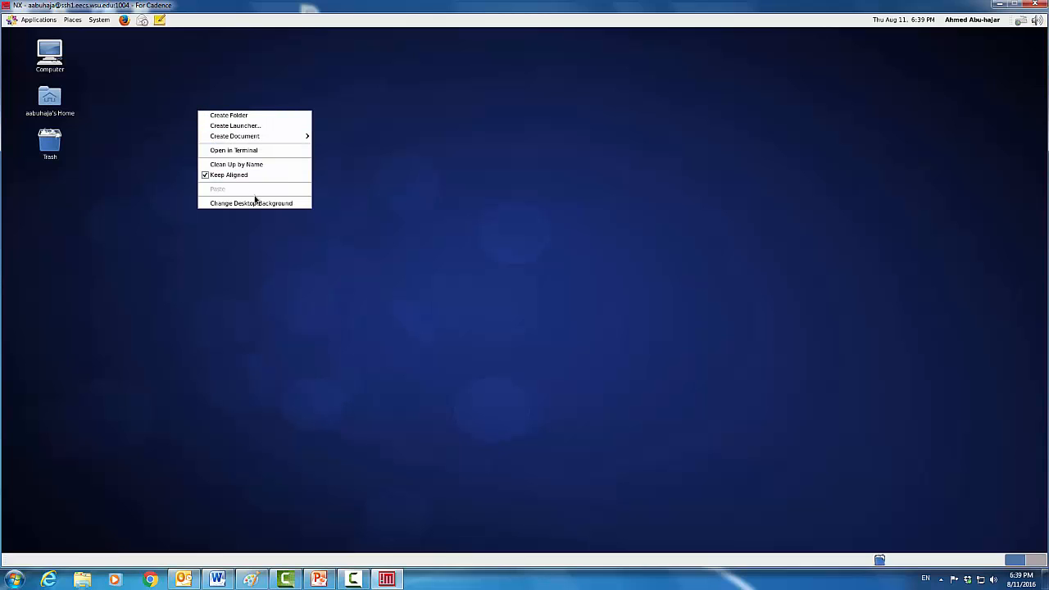
{"action": "left_click", "coordinate": [234, 150]}
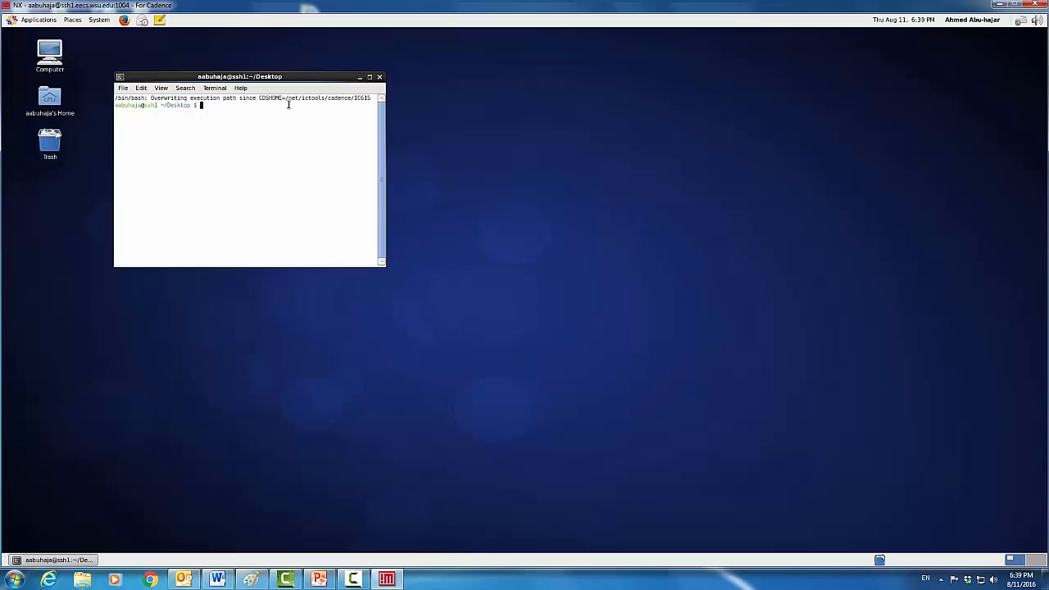
{"action": "type", "text": "cd ~/class/EE311/cadence"}
Run the cd command, then launch virtuoso & in the background after fixing the misspelling
{"action": "key", "text": "Return"}
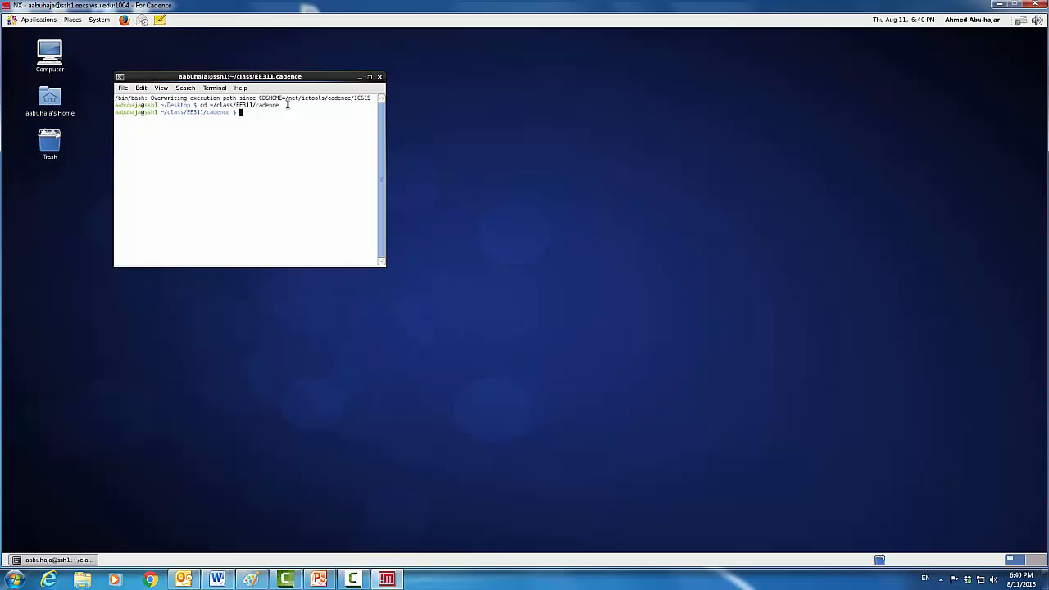
{"action": "type", "text": "virtuoso"}
{"action": "key", "text": "Left"}
{"action": "key", "text": "Left"}
{"action": "key", "text": "Left"}
{"action": "key", "text": "Left"}
{"action": "key", "text": "Left"}
{"action": "key", "text": "Left"}
{"action": "key", "text": "Left"}
{"action": "type", "text": "r"}
{"action": "key", "text": "Return"}
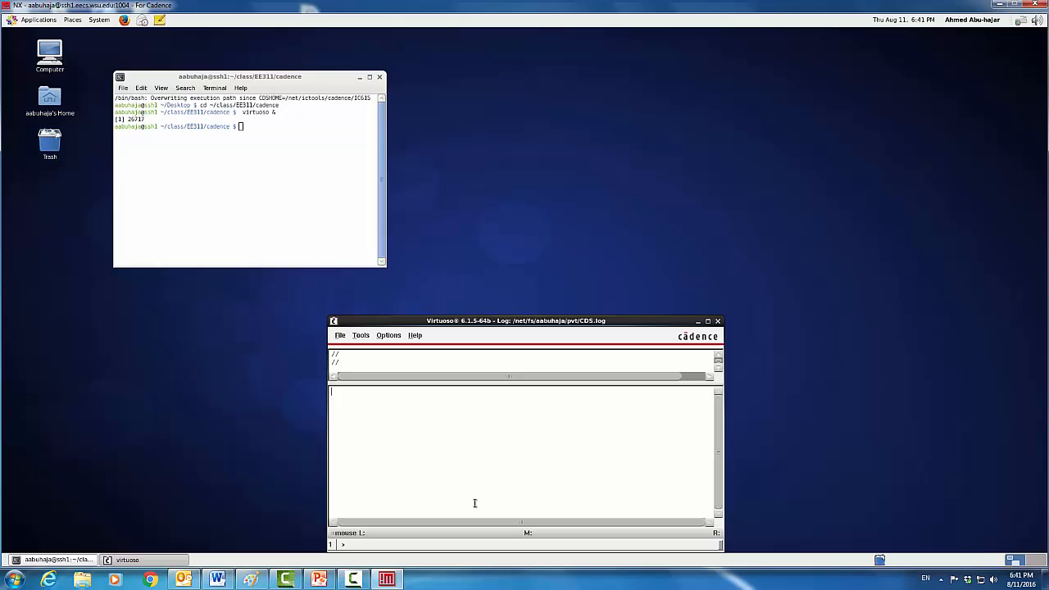
Place the Virtuoso log window beside the terminal and bring up the File > New choices
{"action": "mouse_move", "coordinate": [400, 583]}
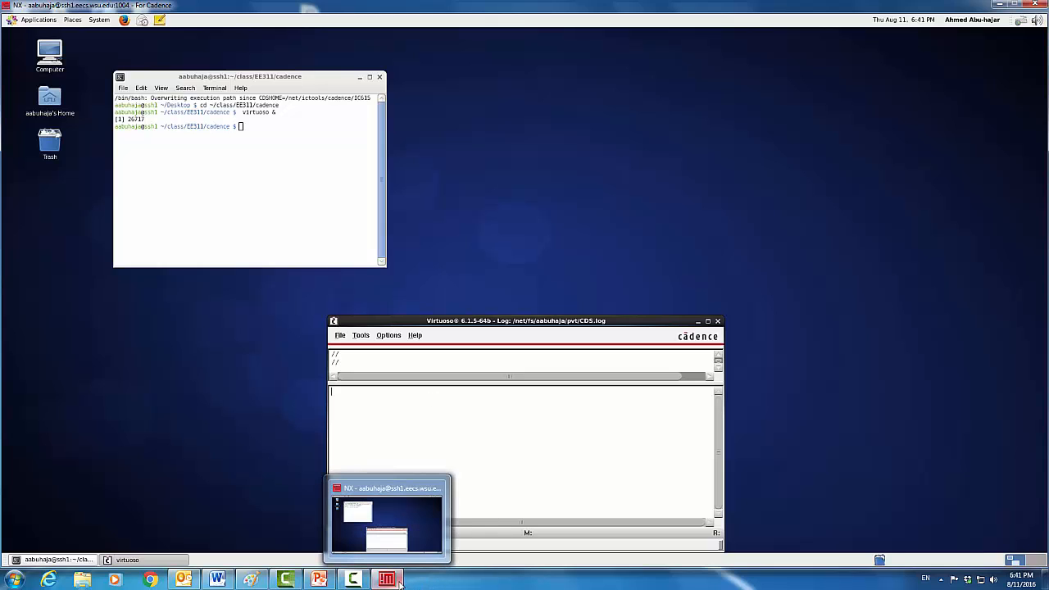
{"action": "left_click_drag", "start_coordinate": [449, 325], "coordinate": [476, 135]}
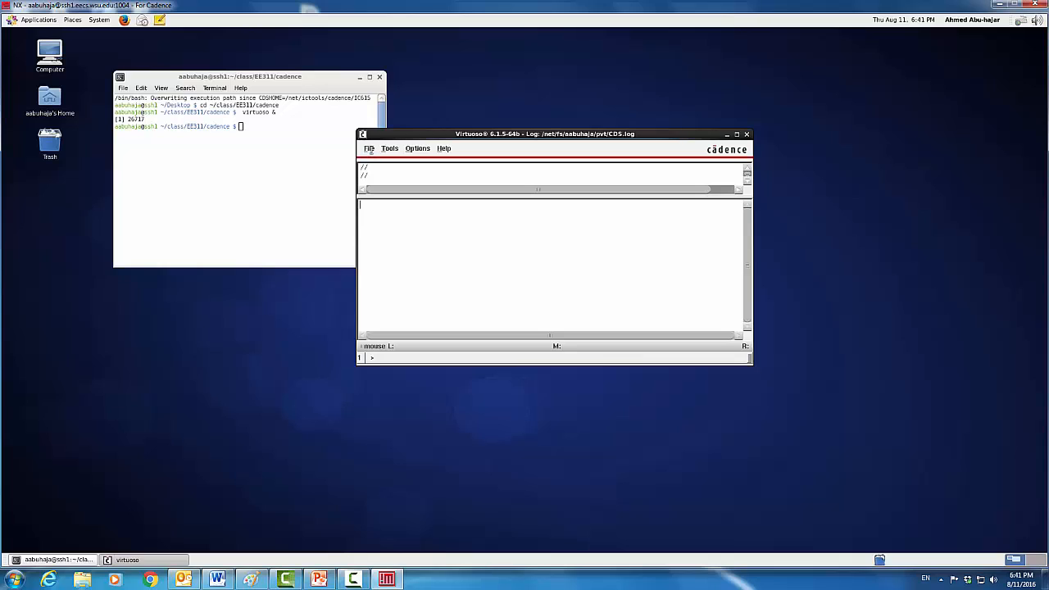
{"action": "left_click", "coordinate": [369, 150]}
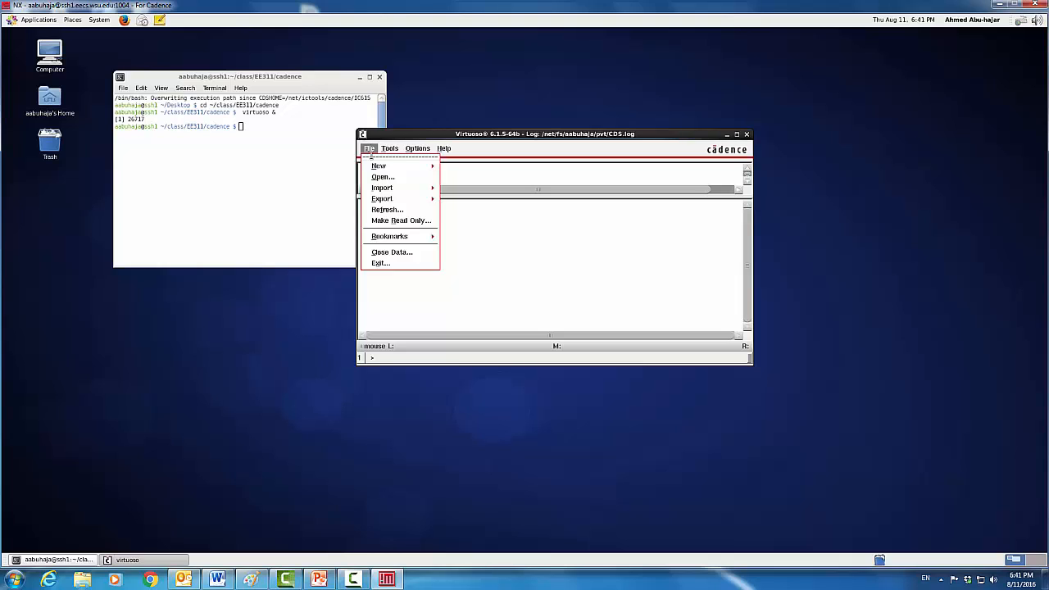
{"action": "mouse_move", "coordinate": [377, 167]}
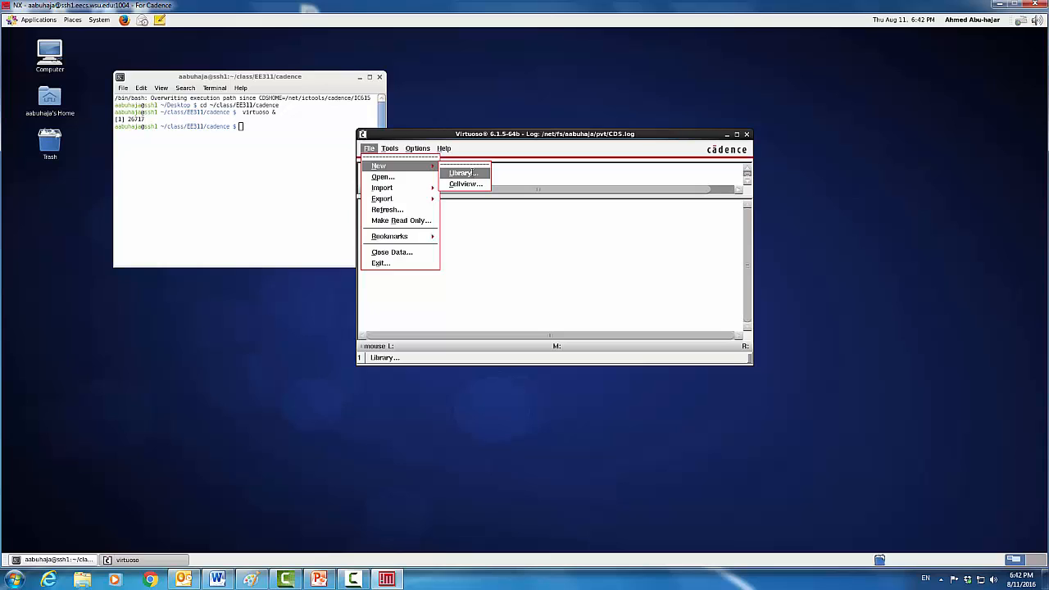
Start a new library named HW2 that references existing technology libraries
{"action": "left_click", "coordinate": [473, 173]}
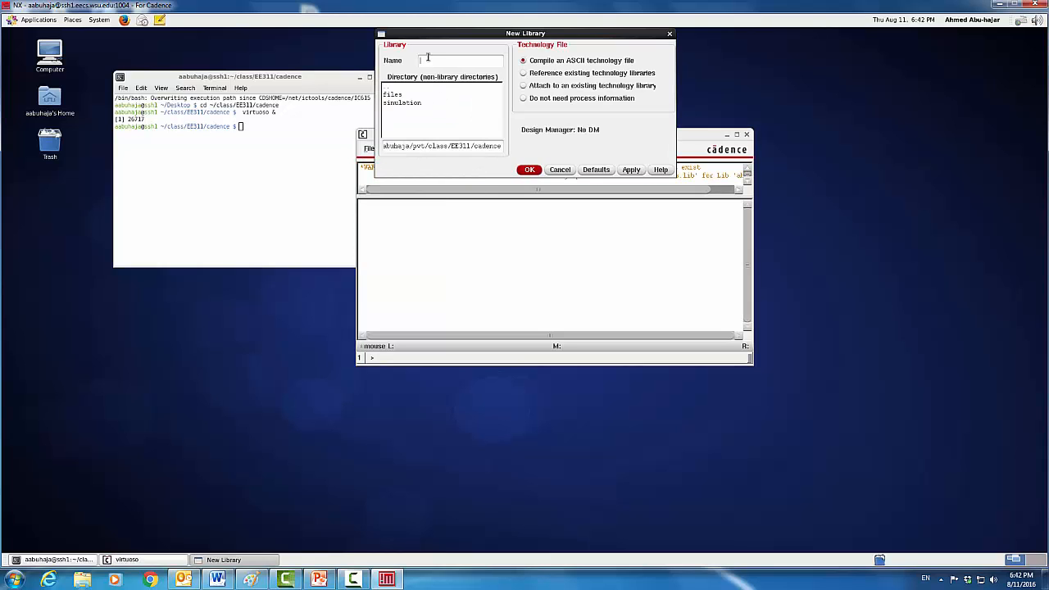
{"action": "type", "text": "EN2"}
Add analogLib as HW2's referenced technology library and attempt to create the library
{"action": "left_click", "coordinate": [631, 170]}
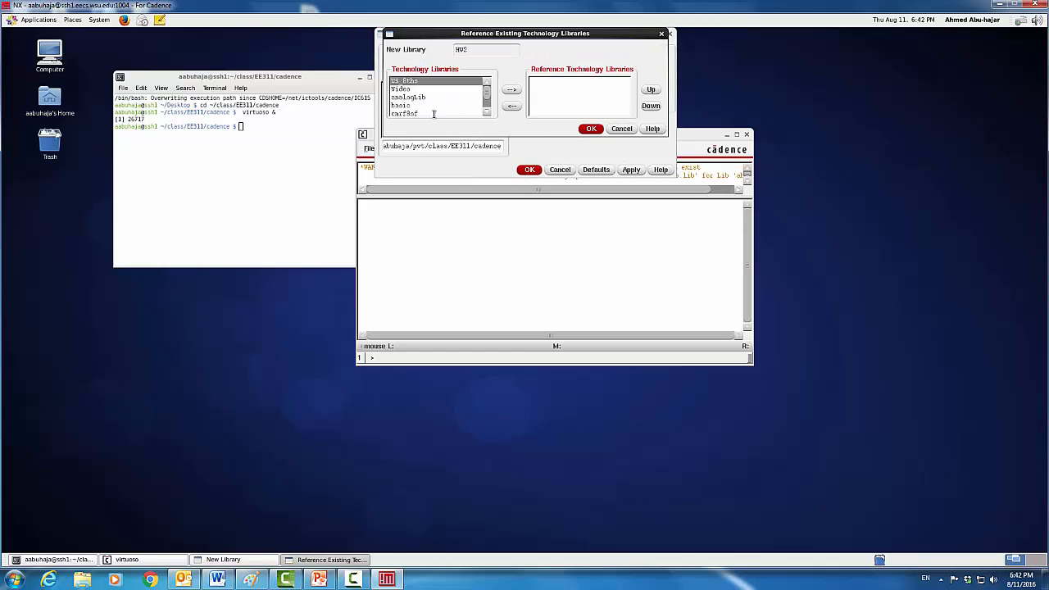
{"action": "left_click", "coordinate": [487, 111]}
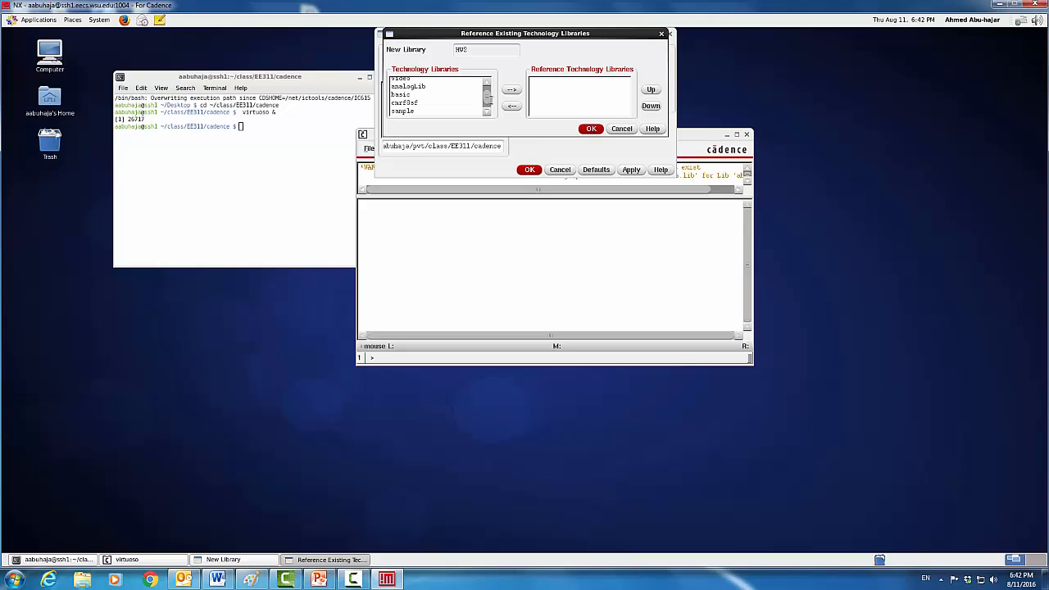
{"action": "scroll", "coordinate": [488, 98], "scroll_direction": "up", "scroll_amount": 1}
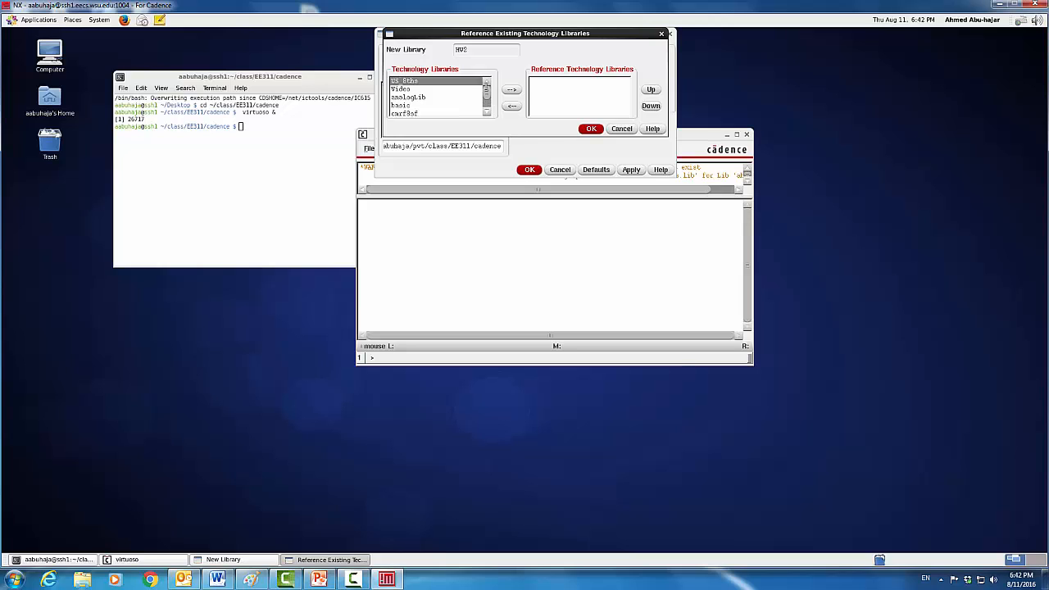
{"action": "left_click", "coordinate": [424, 97]}
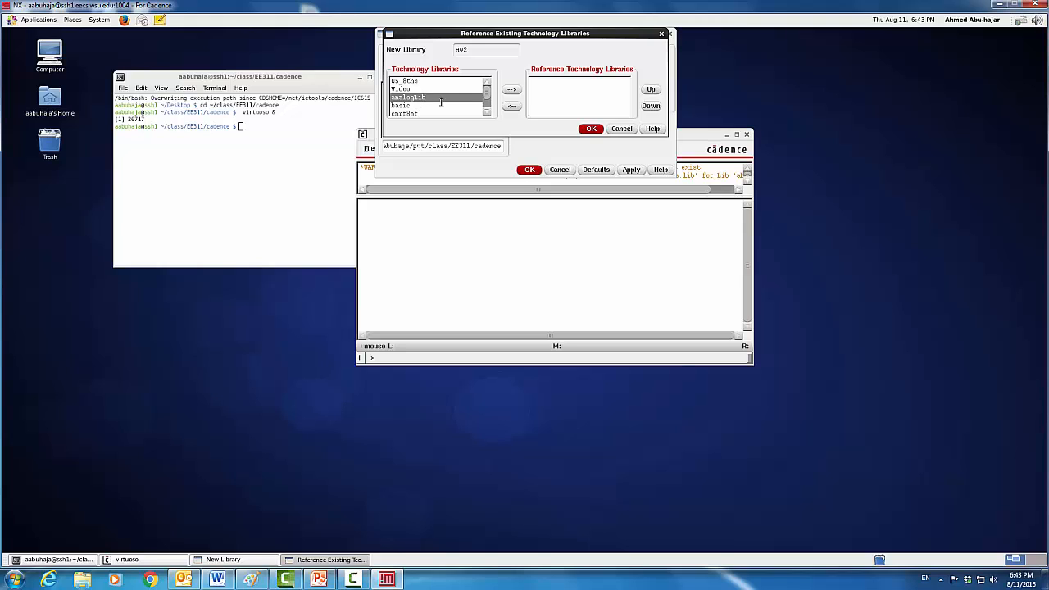
{"action": "left_click", "coordinate": [511, 89]}
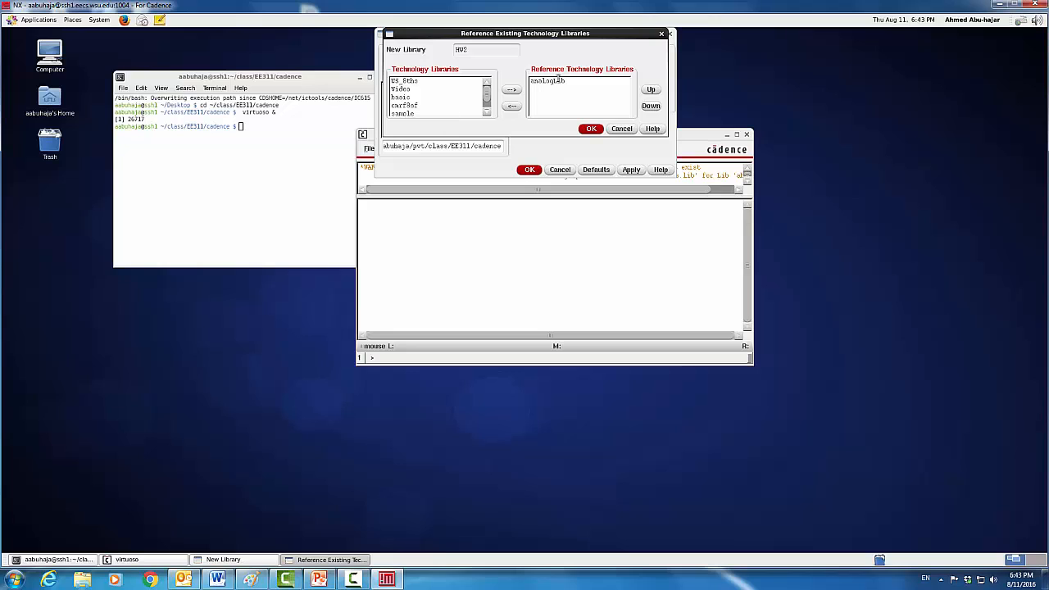
{"action": "left_click", "coordinate": [591, 129]}
{"action": "left_click", "coordinate": [530, 170]}
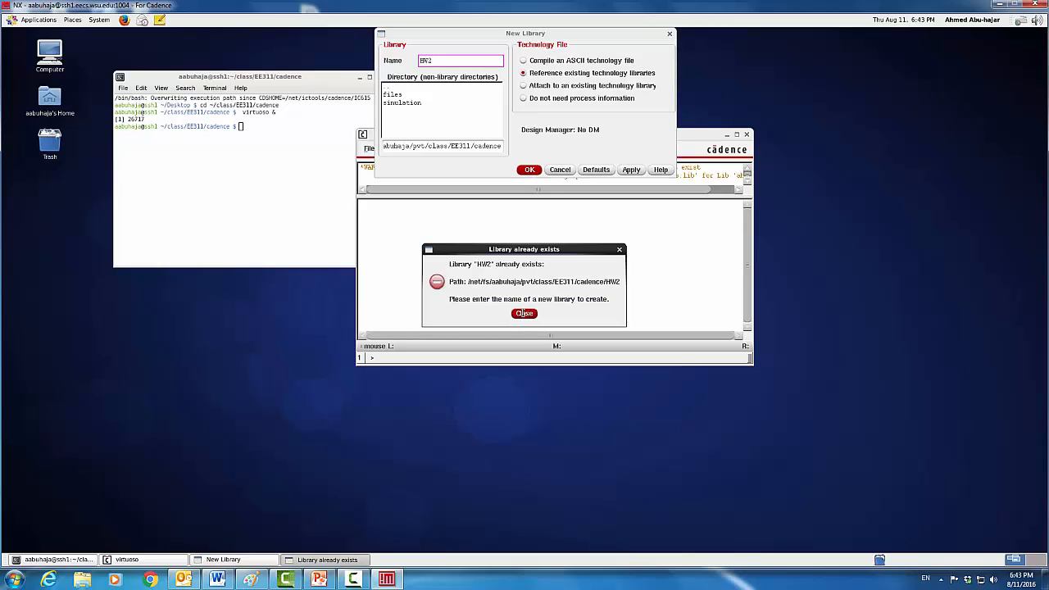
Dismiss the 'Library already exists' error and cancel the New Library dialog
{"action": "left_click", "coordinate": [525, 313]}
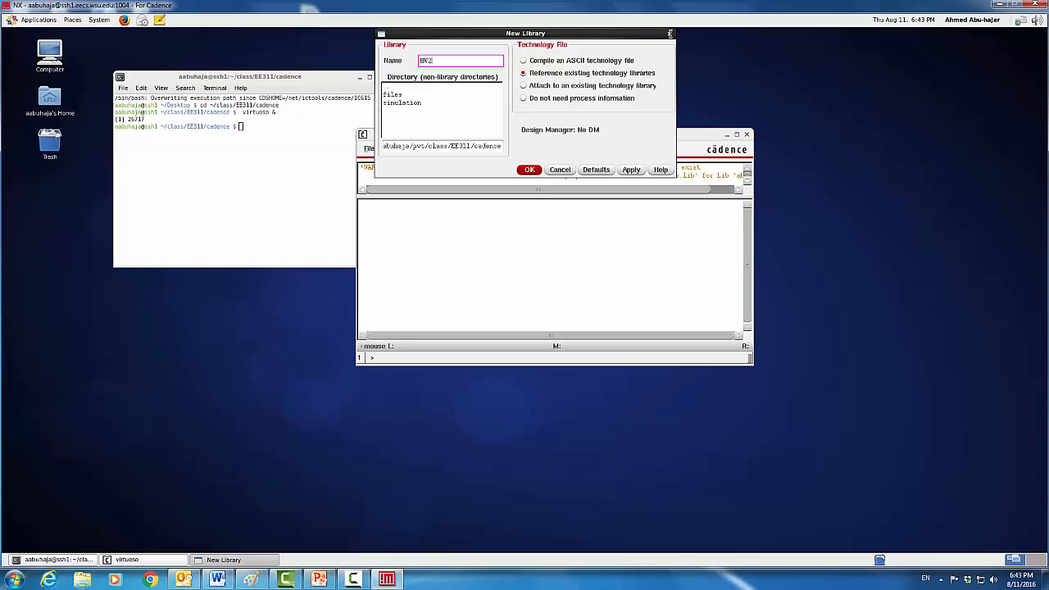
{"action": "left_click", "coordinate": [526, 170]}
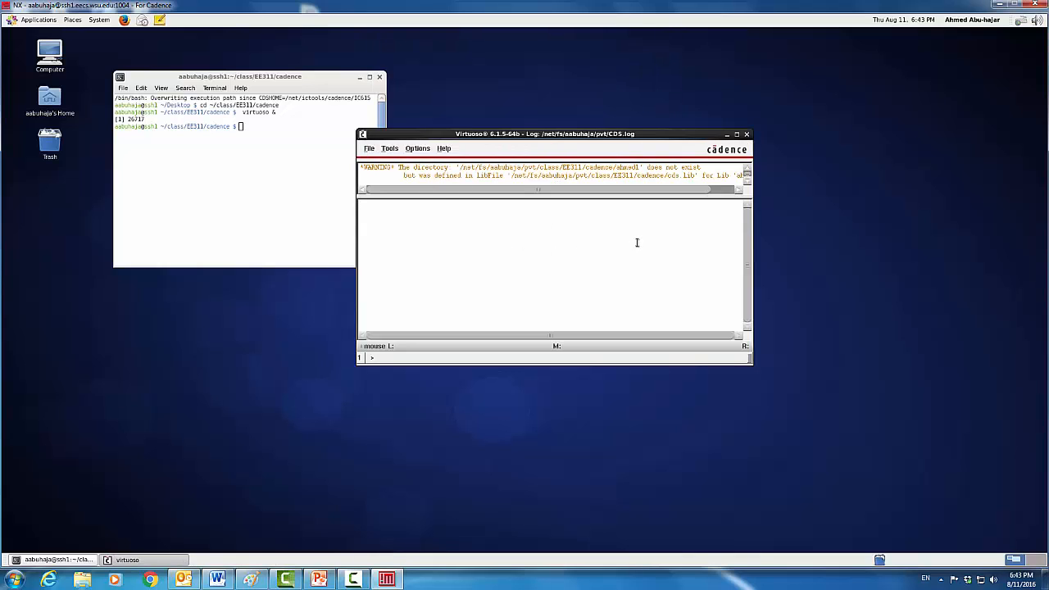
Start a new schematic cellview in library HW2 via File > New
{"action": "left_click", "coordinate": [370, 149]}
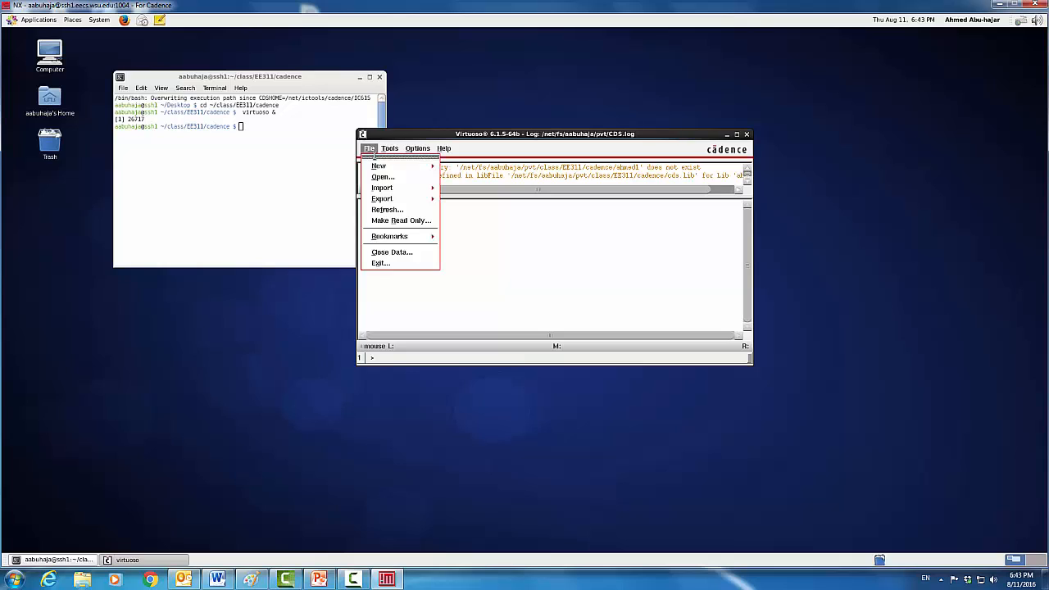
{"action": "mouse_move", "coordinate": [374, 164]}
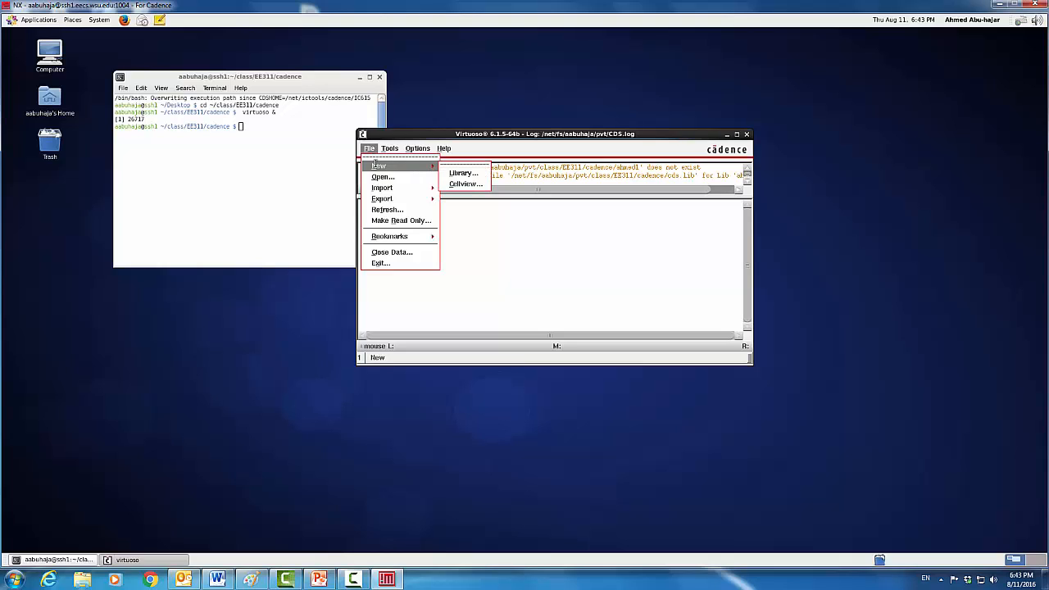
{"action": "left_click", "coordinate": [464, 184]}
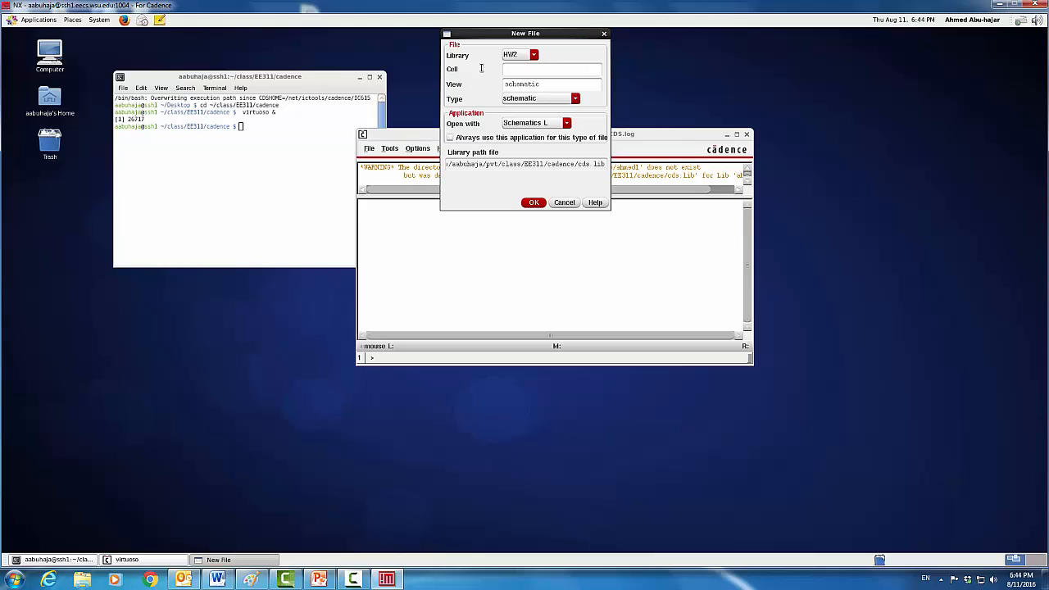
Name the new cell Voltage_Divider_1 and list the applications that can open it
{"action": "left_click", "coordinate": [523, 69]}
{"action": "type", "text": "Voltage_Divis"}
{"action": "key", "text": "BackSpace"}
{"action": "type", "text": "ider"}
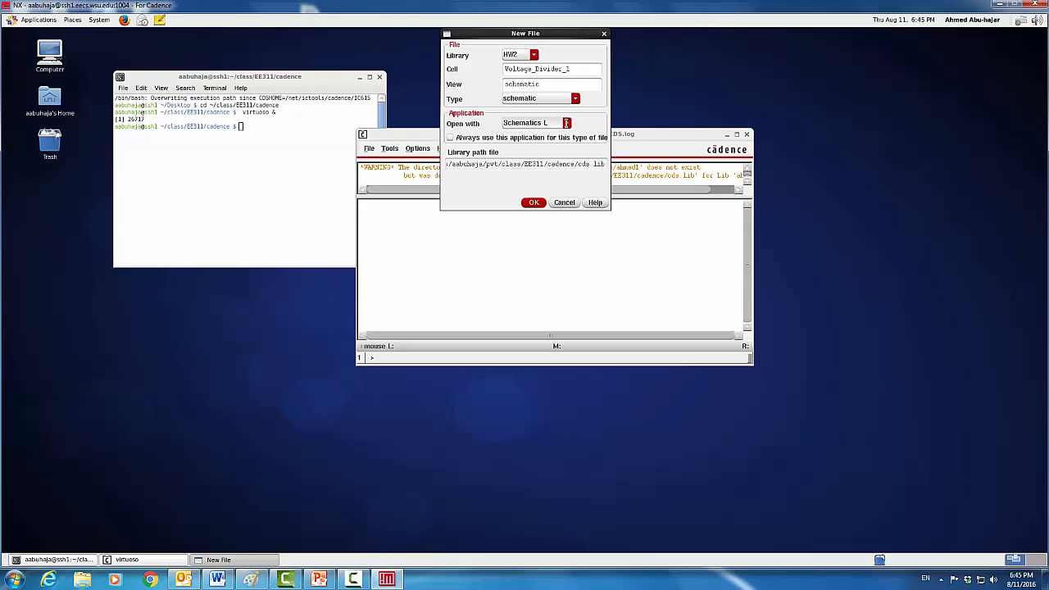
{"action": "left_click", "coordinate": [566, 123]}
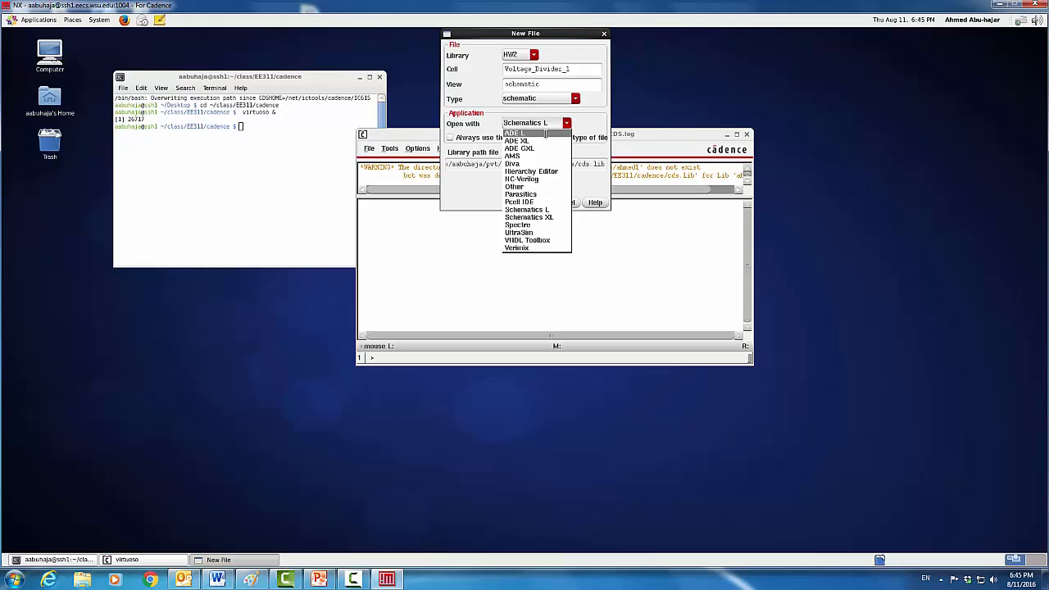
Choose ADE L to open the cell and always use it for this file type
{"action": "left_click", "coordinate": [545, 134]}
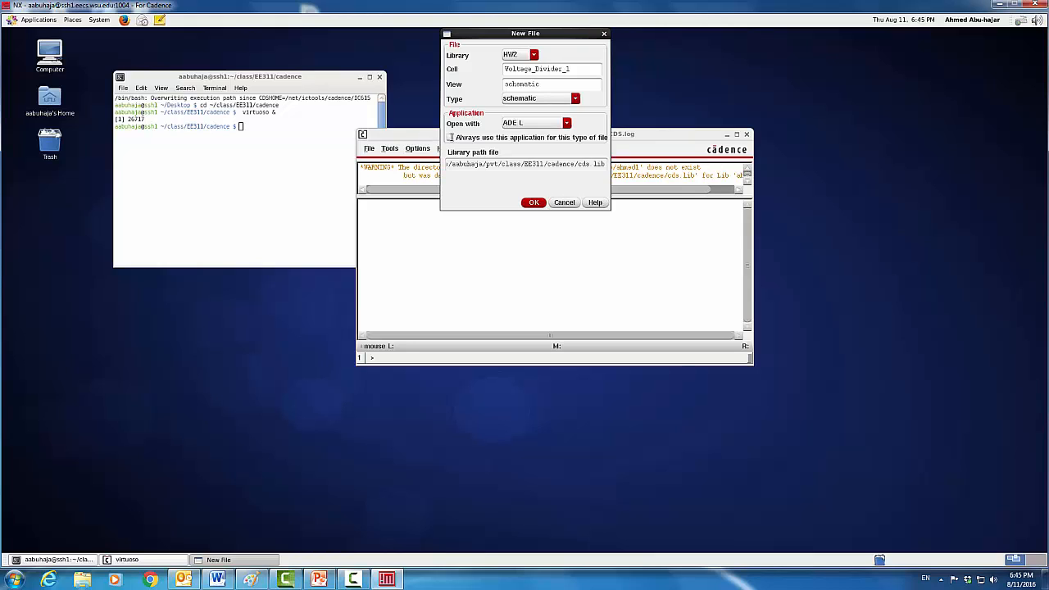
{"action": "left_click", "coordinate": [450, 138]}
Create the Voltage_Divider_1 schematic and maximize its editor window
{"action": "left_click", "coordinate": [533, 203]}
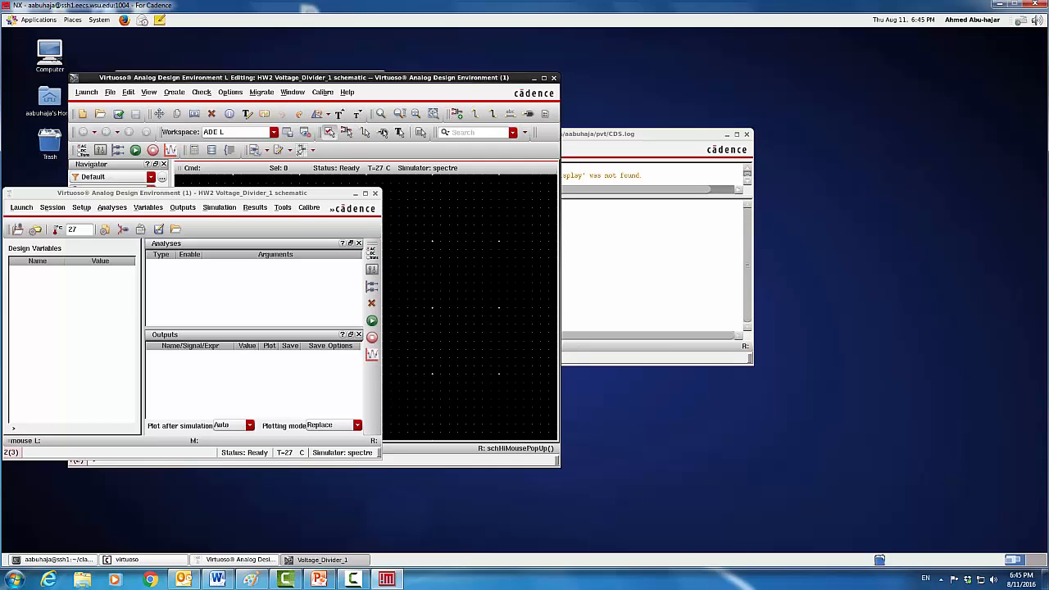
{"action": "left_click", "coordinate": [404, 77]}
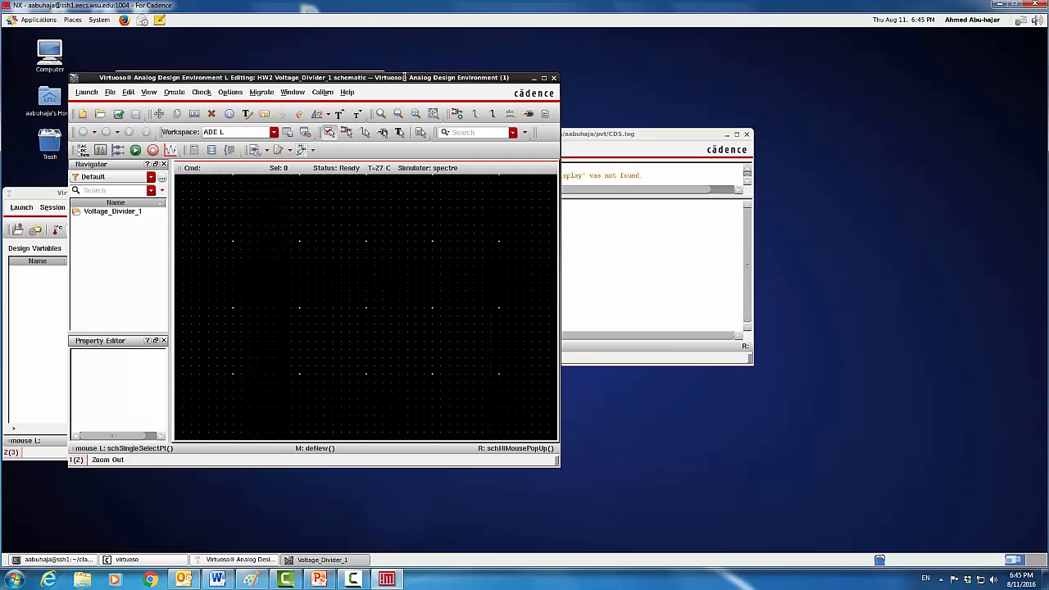
{"action": "left_click_drag", "start_coordinate": [404, 77], "coordinate": [599, 49]}
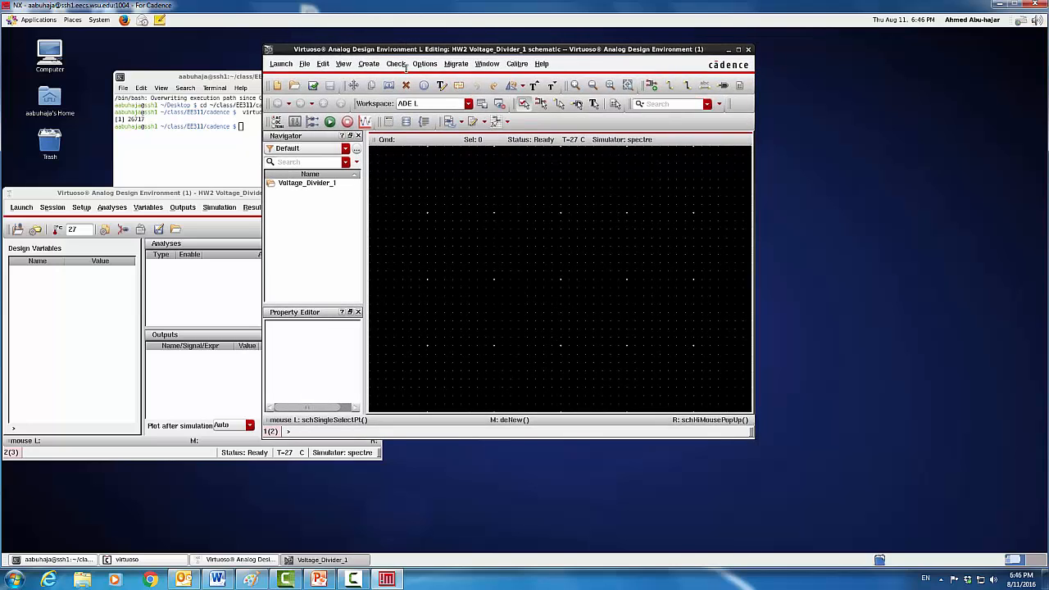
{"action": "left_click", "coordinate": [739, 50]}
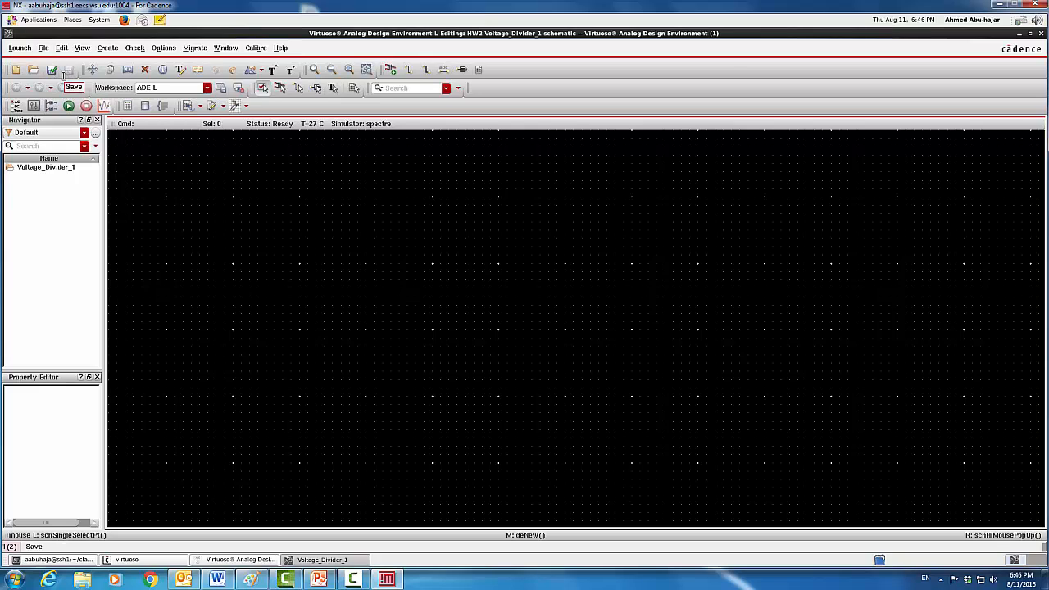
{"action": "left_click", "coordinate": [51, 70]}
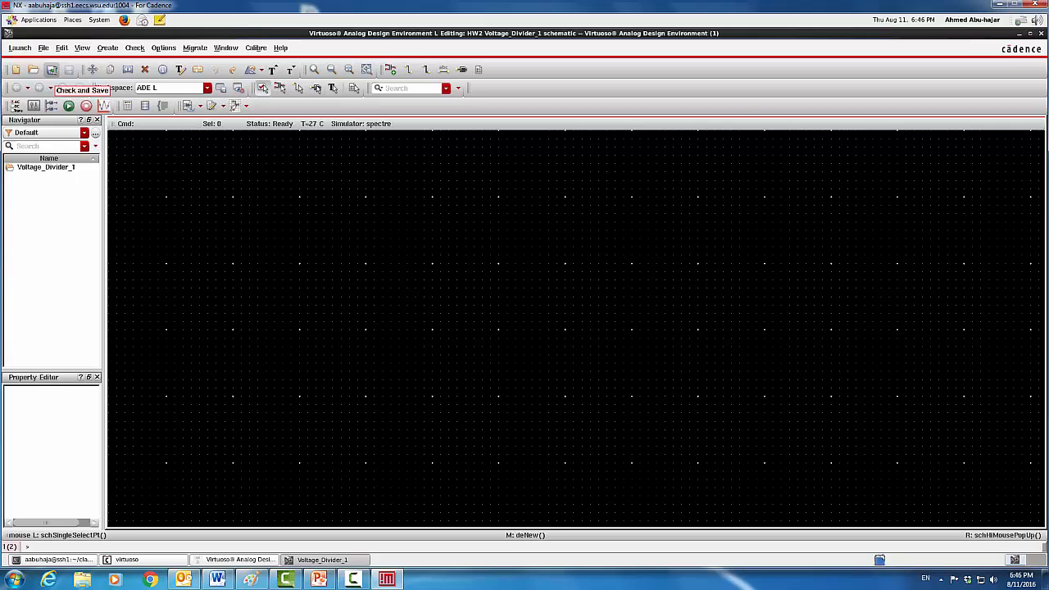
{"action": "left_click", "coordinate": [53, 70]}
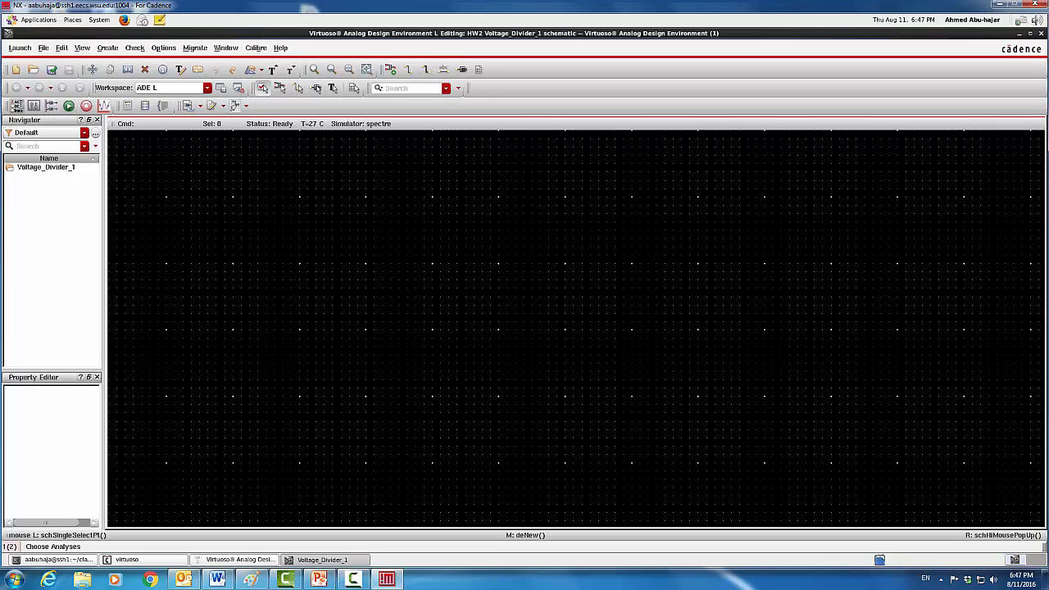
Open the Add Instance form from the Create Instance toolbar icon
{"action": "left_click", "coordinate": [16, 108]}
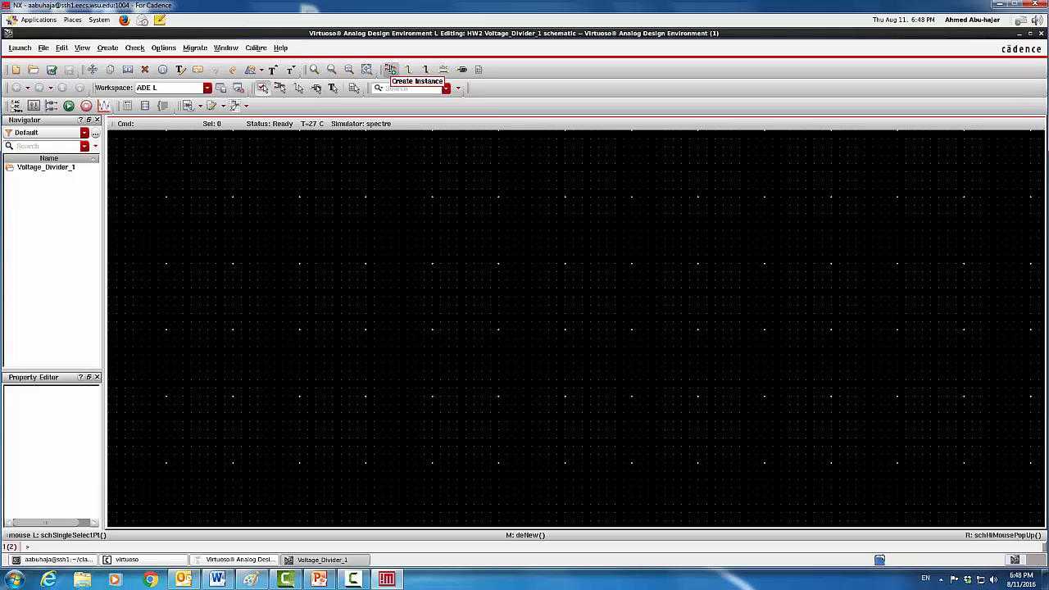
{"action": "left_click", "coordinate": [390, 69]}
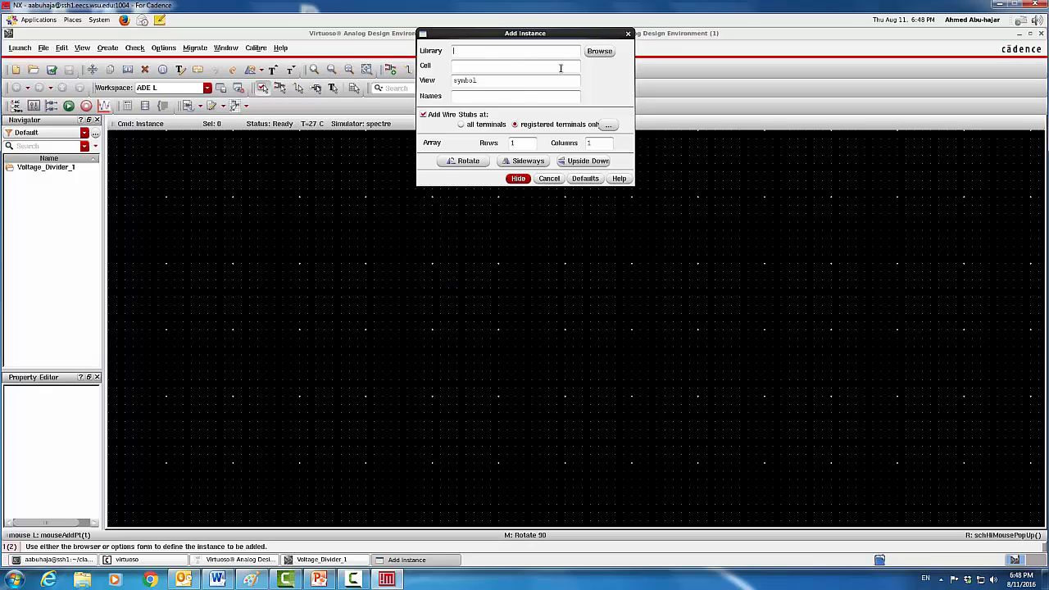
Choose the vdc cell's symbol view from analogLib in the Library Browser
{"action": "left_click", "coordinate": [600, 51]}
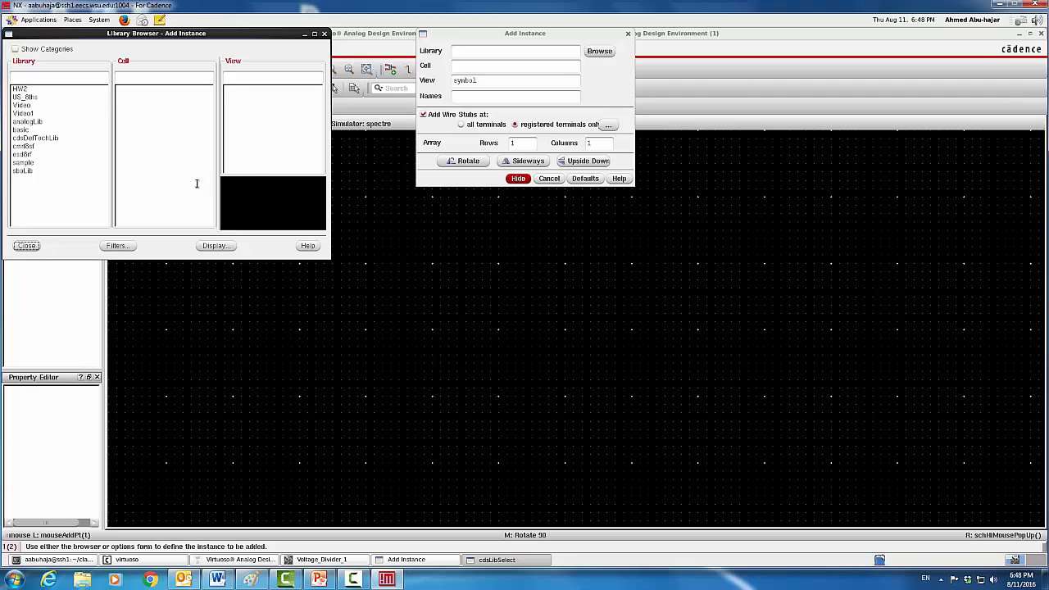
{"action": "left_click", "coordinate": [29, 122]}
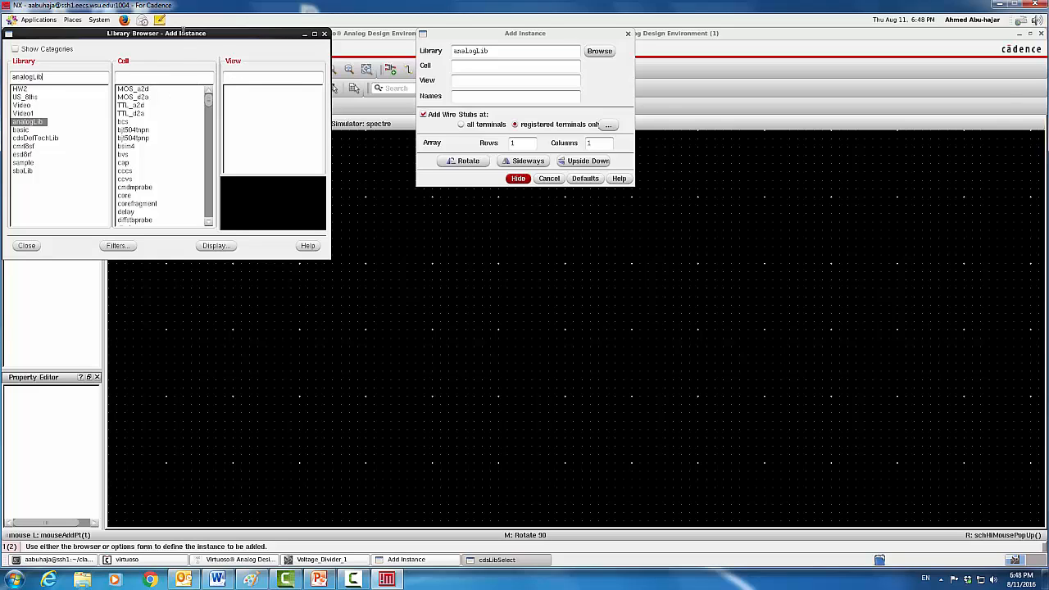
{"action": "left_click_drag", "start_coordinate": [183, 34], "coordinate": [555, 169]}
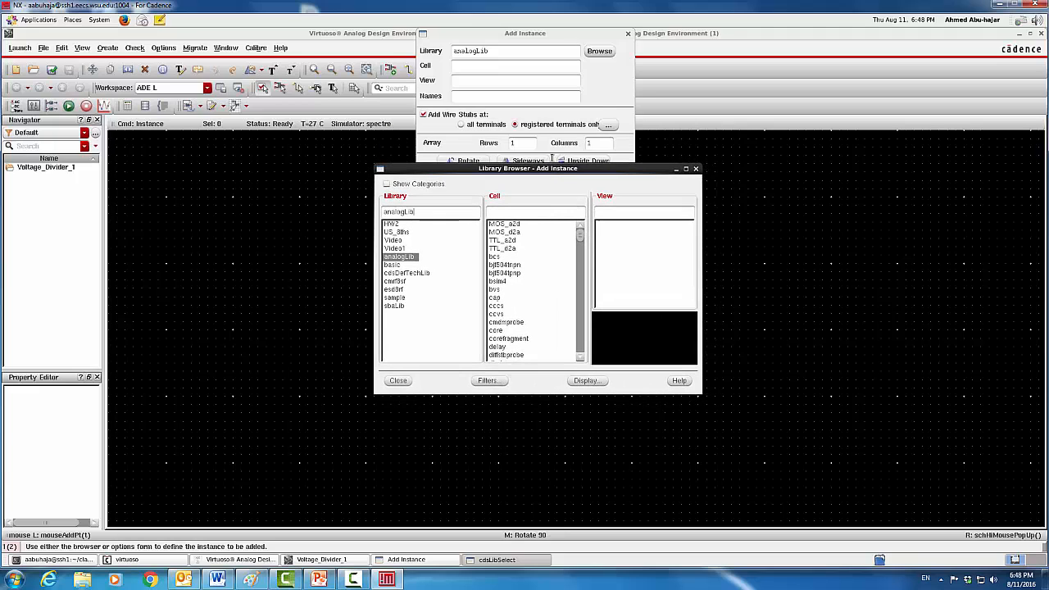
{"action": "left_click", "coordinate": [519, 213]}
{"action": "type", "text": "vc"}
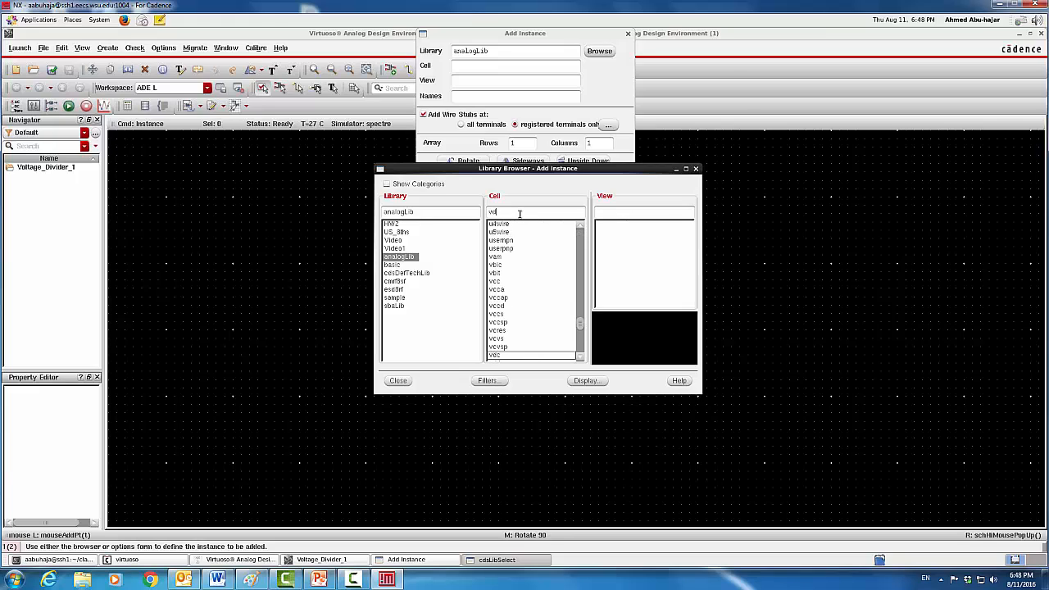
{"action": "type", "text": "c"}
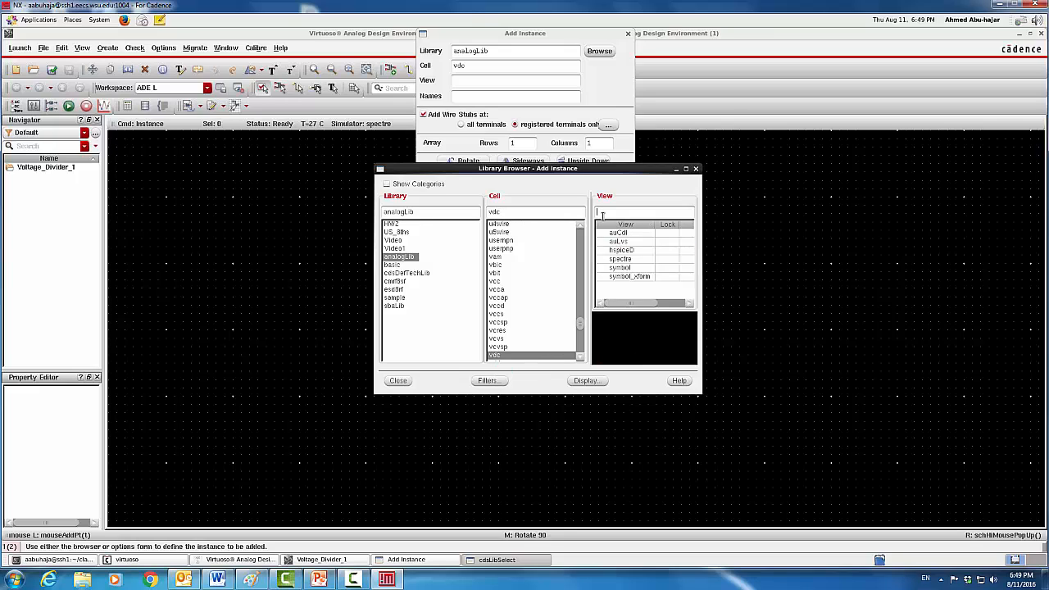
{"action": "left_click", "coordinate": [626, 267]}
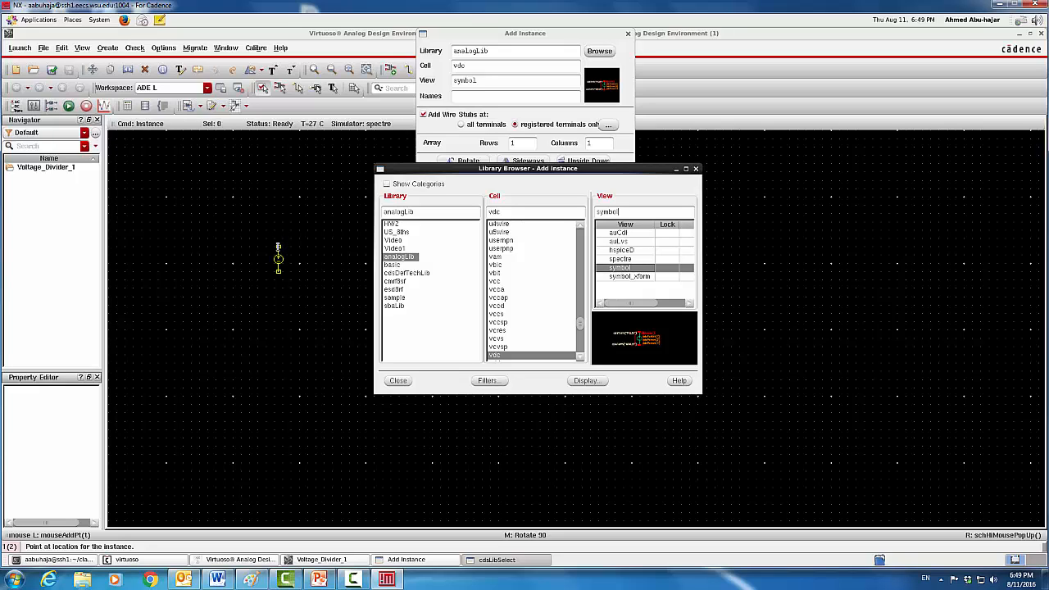
Place the vdc source V0 on the canvas and inspect its properties
{"action": "left_click", "coordinate": [279, 259]}
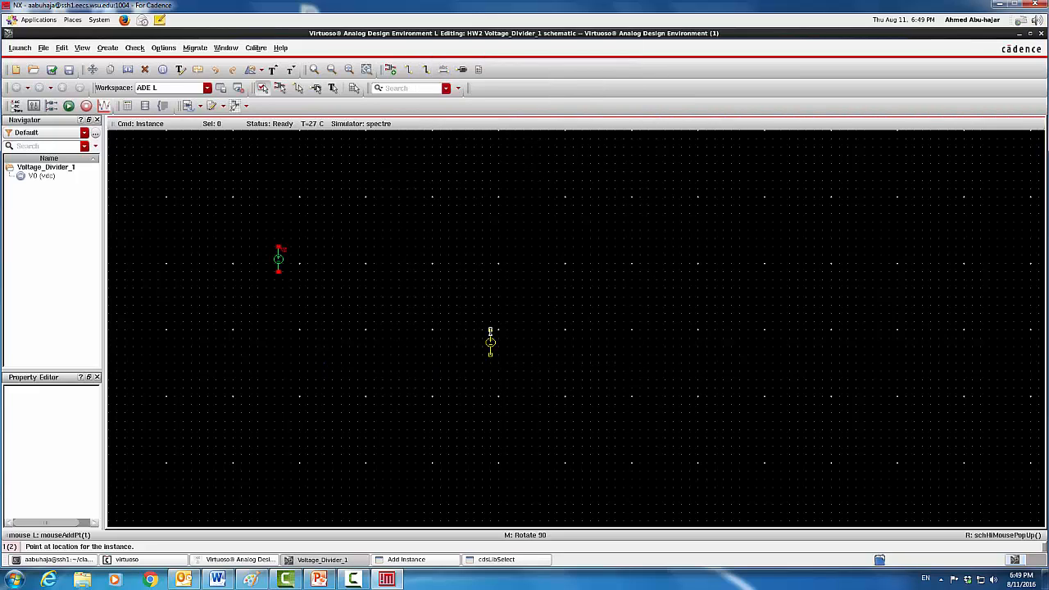
{"action": "key", "text": "Escape"}
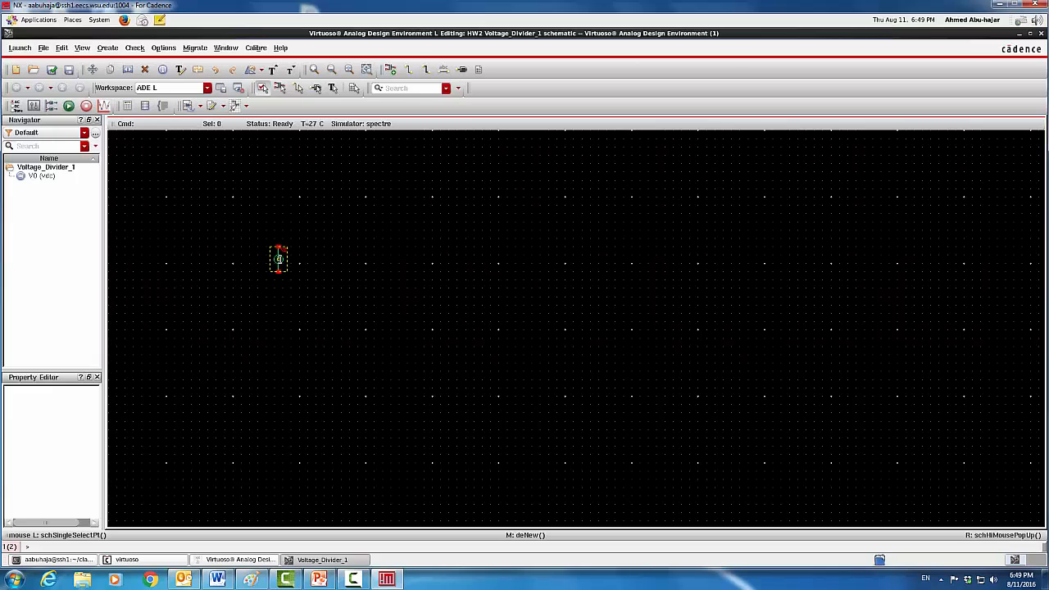
{"action": "right_click", "coordinate": [279, 259]}
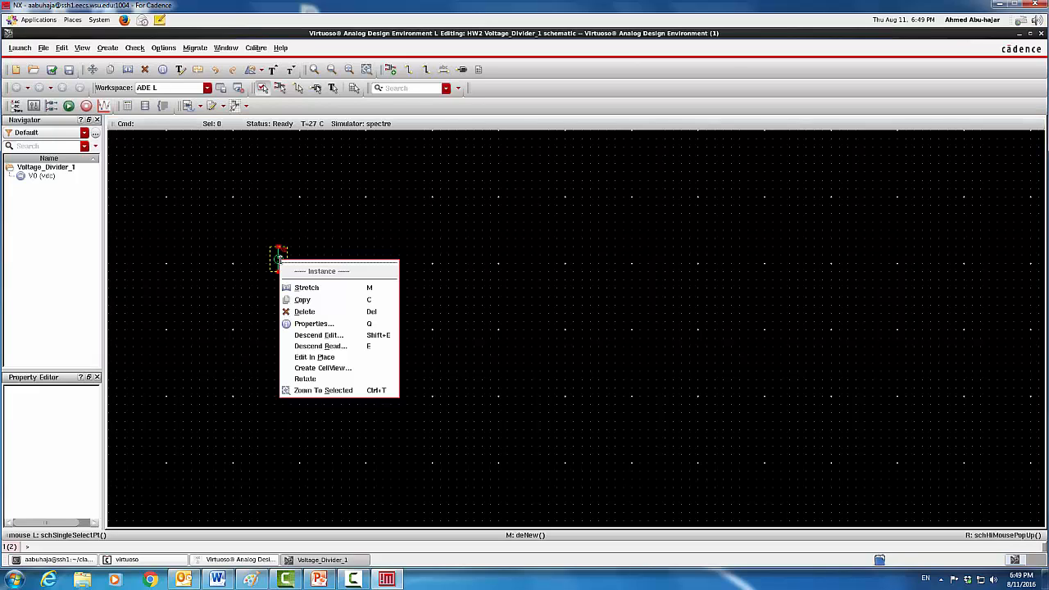
{"action": "left_click", "coordinate": [322, 325]}
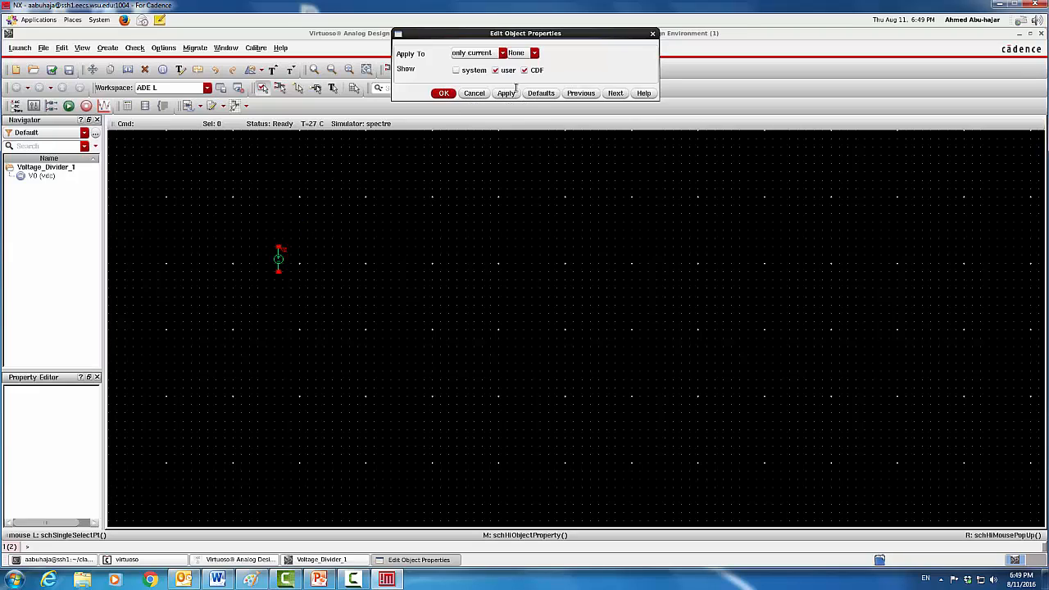
{"action": "left_click", "coordinate": [451, 94]}
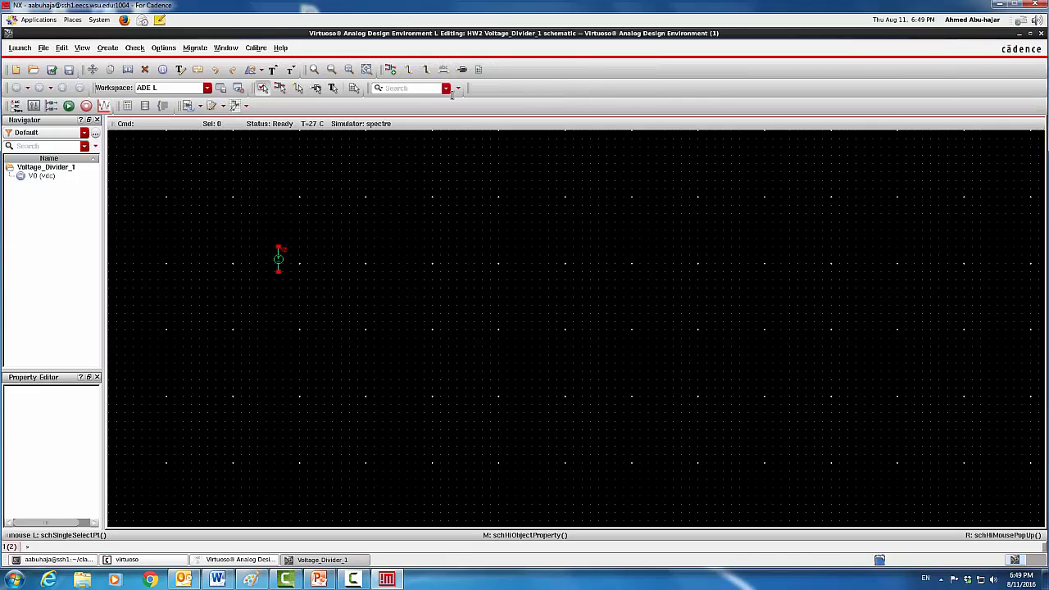
{"action": "left_click", "coordinate": [279, 259]}
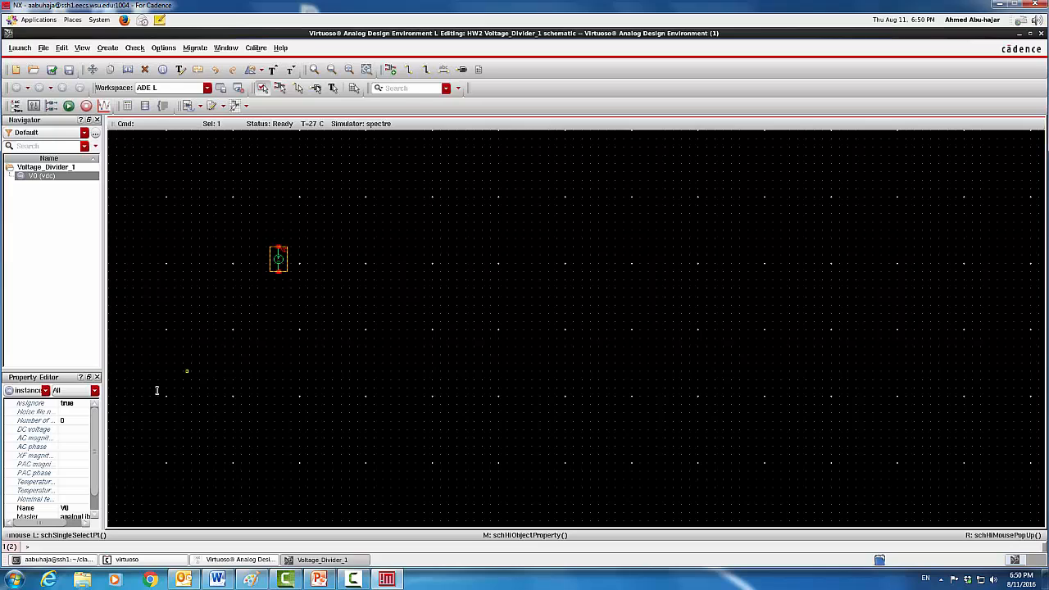
{"action": "left_click", "coordinate": [70, 430]}
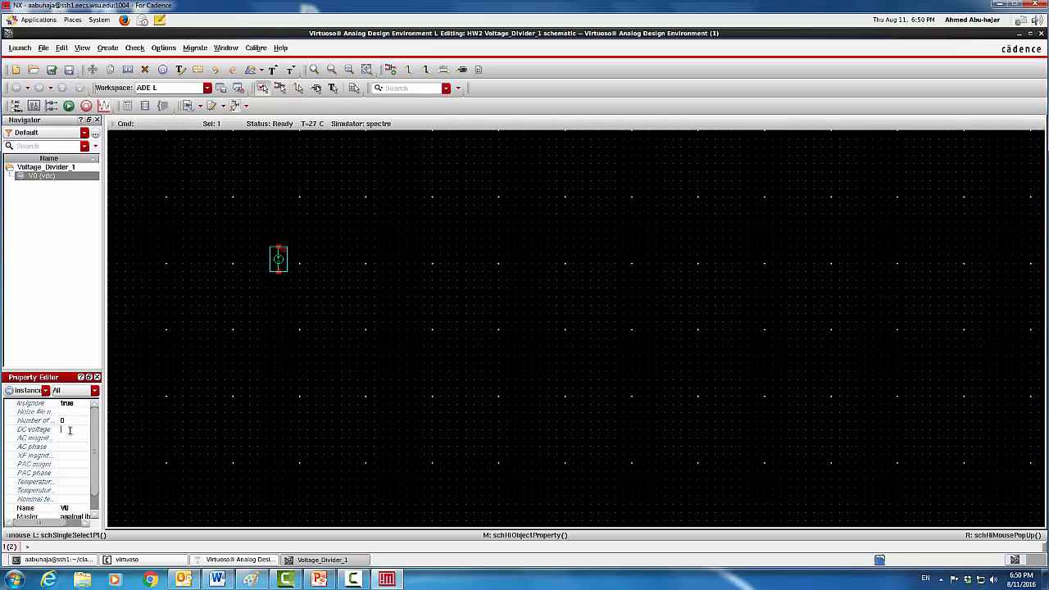
Set V0's DC voltage to 1 V in its property form and apply it
{"action": "right_click", "coordinate": [278, 264]}
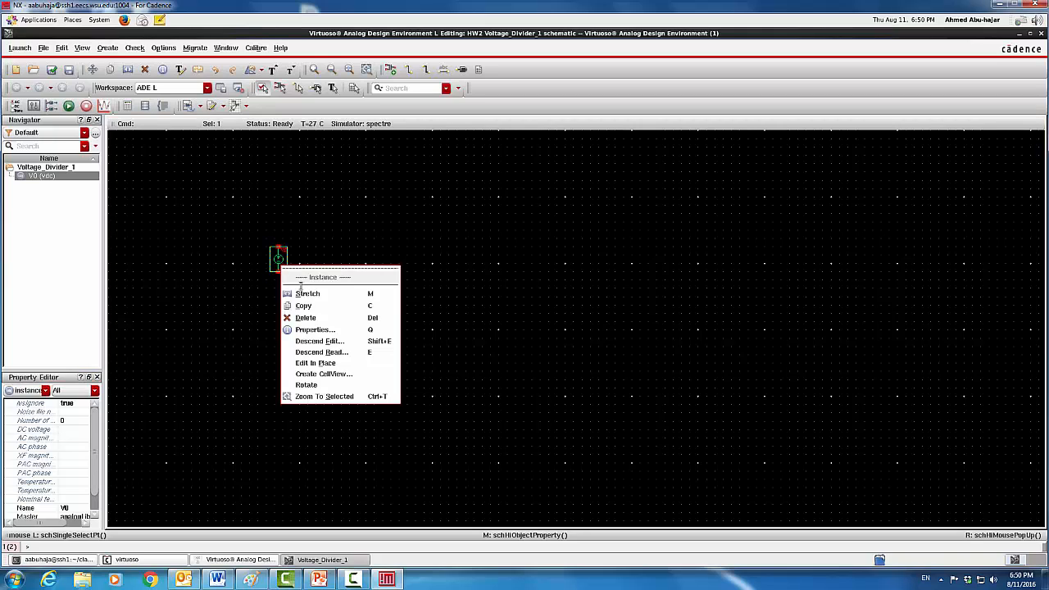
{"action": "left_click", "coordinate": [315, 328]}
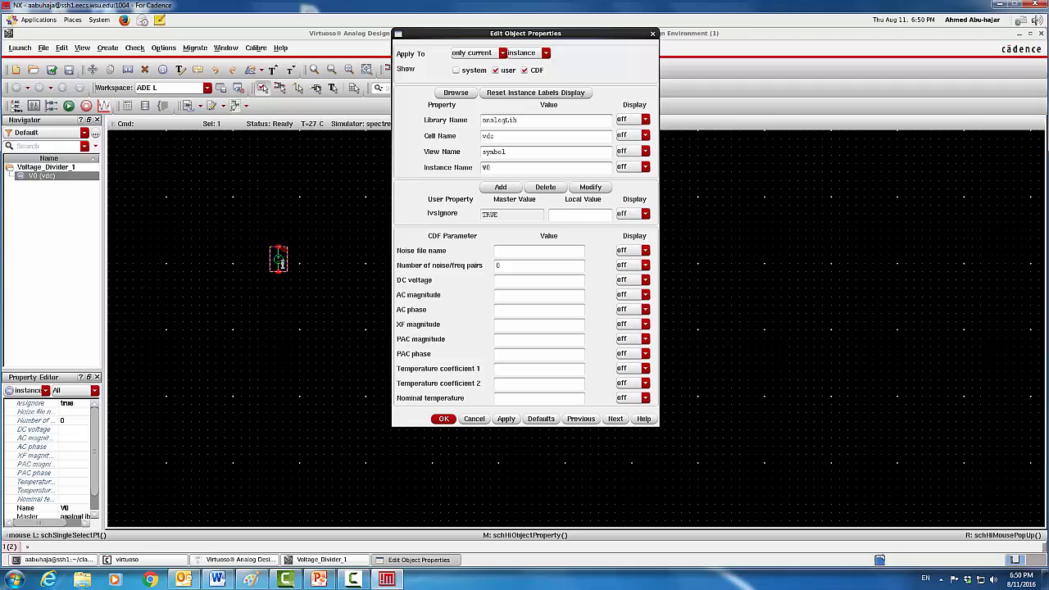
{"action": "left_click", "coordinate": [654, 33]}
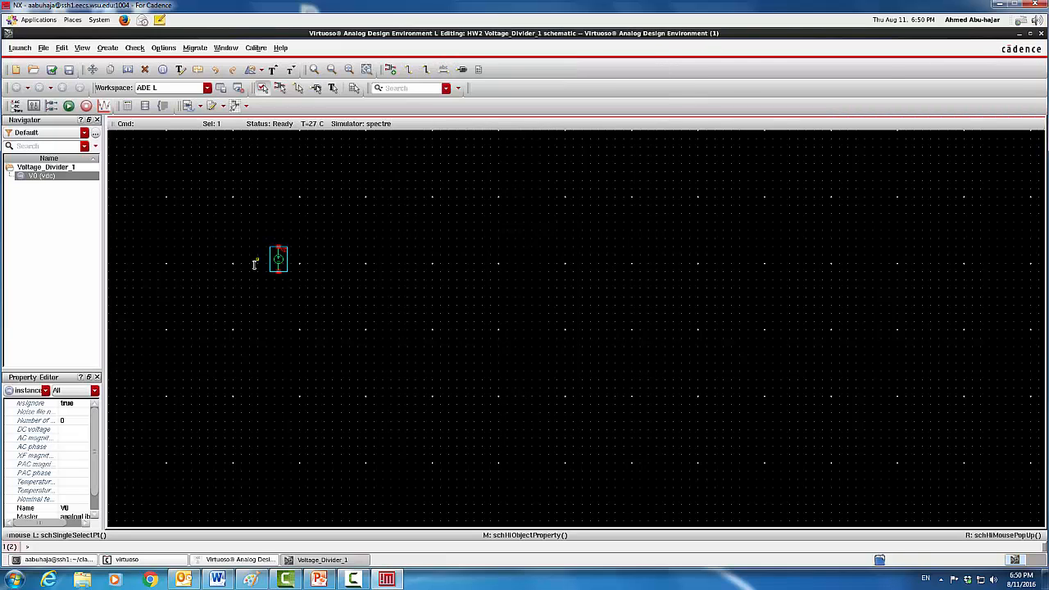
{"action": "right_click", "coordinate": [279, 261]}
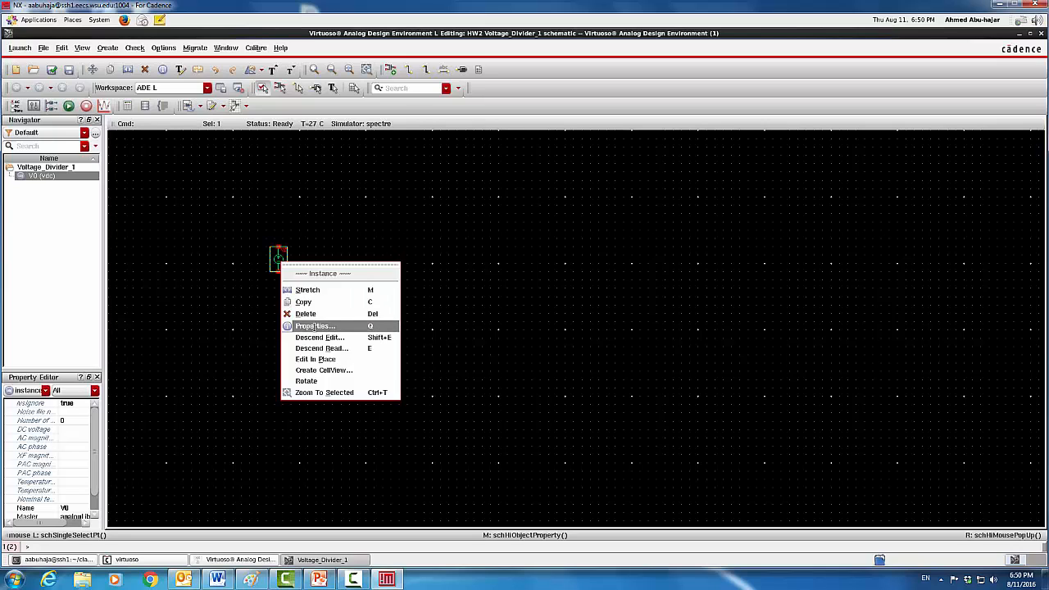
{"action": "left_click", "coordinate": [314, 326]}
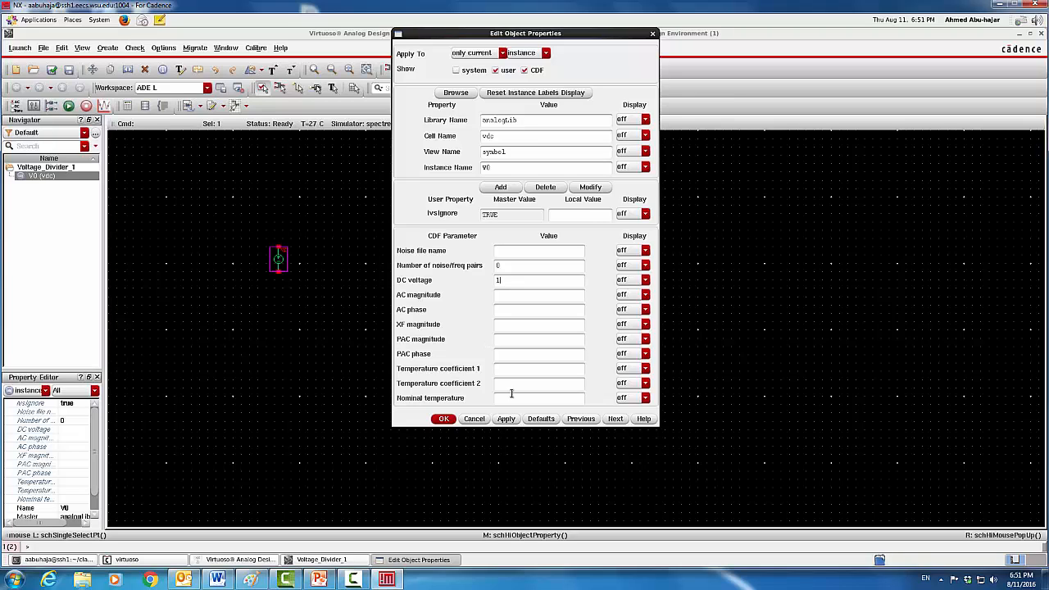
{"action": "left_click", "coordinate": [510, 420]}
{"action": "left_click", "coordinate": [443, 419]}
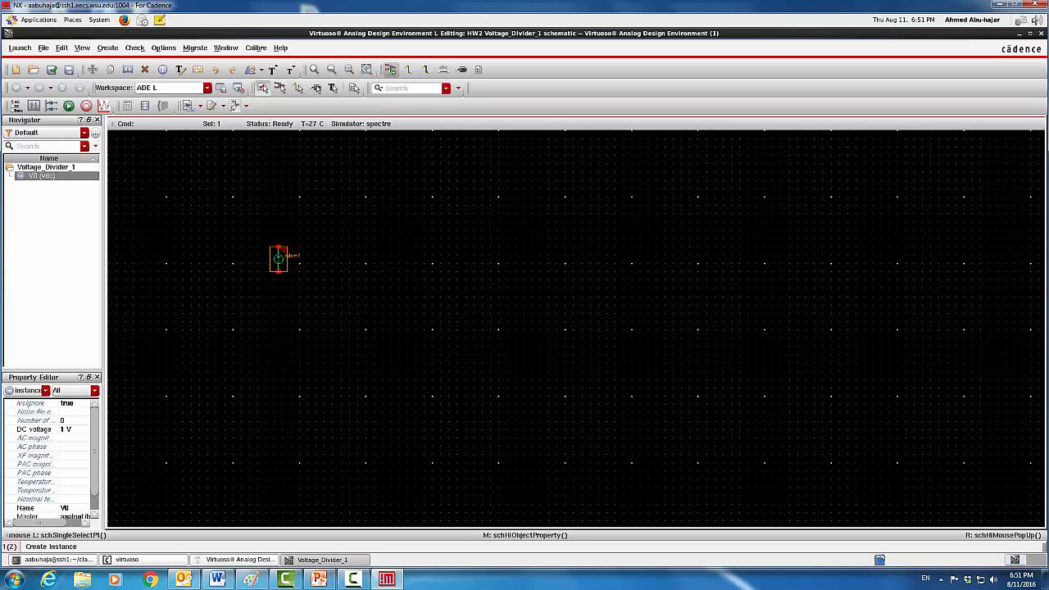
Place a horizontal 1K Ohm analogLib resistor R0 above and right of V0
{"action": "left_click", "coordinate": [390, 70]}
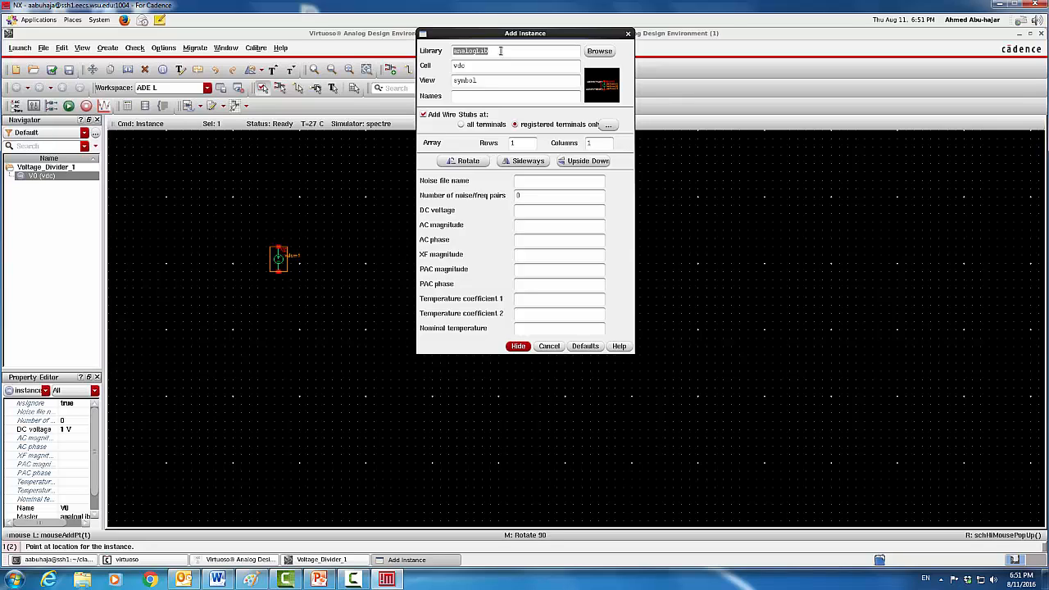
{"action": "left_click", "coordinate": [598, 51]}
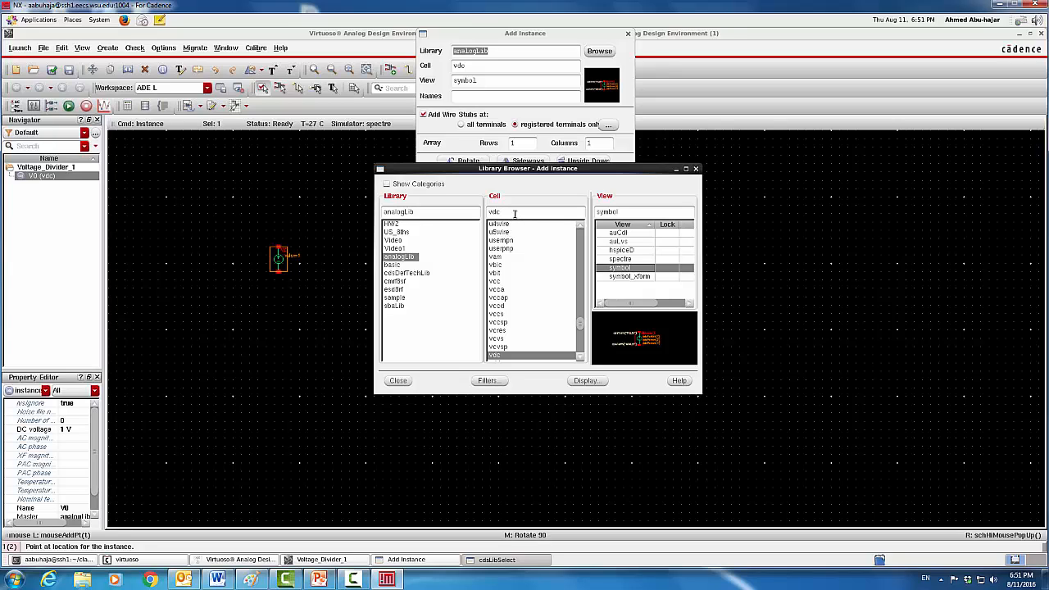
{"action": "key", "text": "BackSpace"}
{"action": "key", "text": "BackSpace"}
{"action": "key", "text": "BackSpace"}
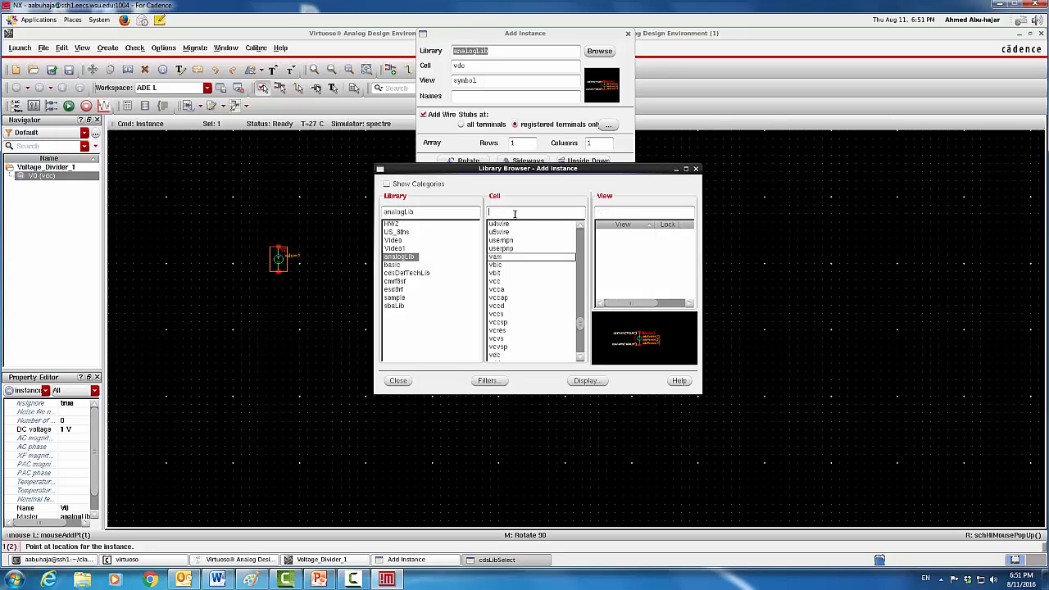
{"action": "type", "text": "res"}
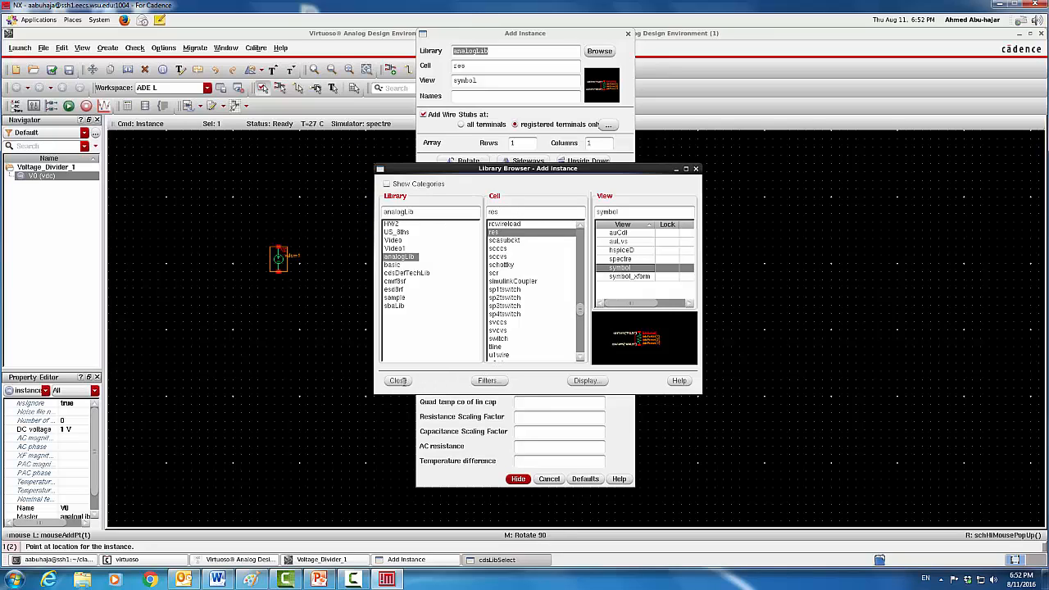
{"action": "left_click", "coordinate": [401, 380]}
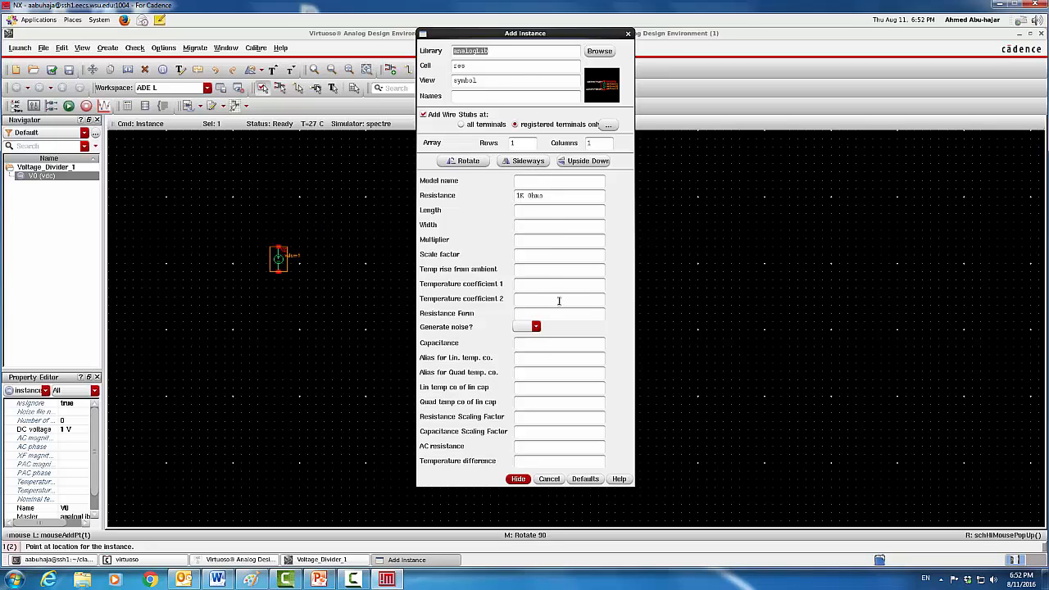
{"action": "left_click", "coordinate": [474, 160]}
{"action": "left_click", "coordinate": [328, 222]}
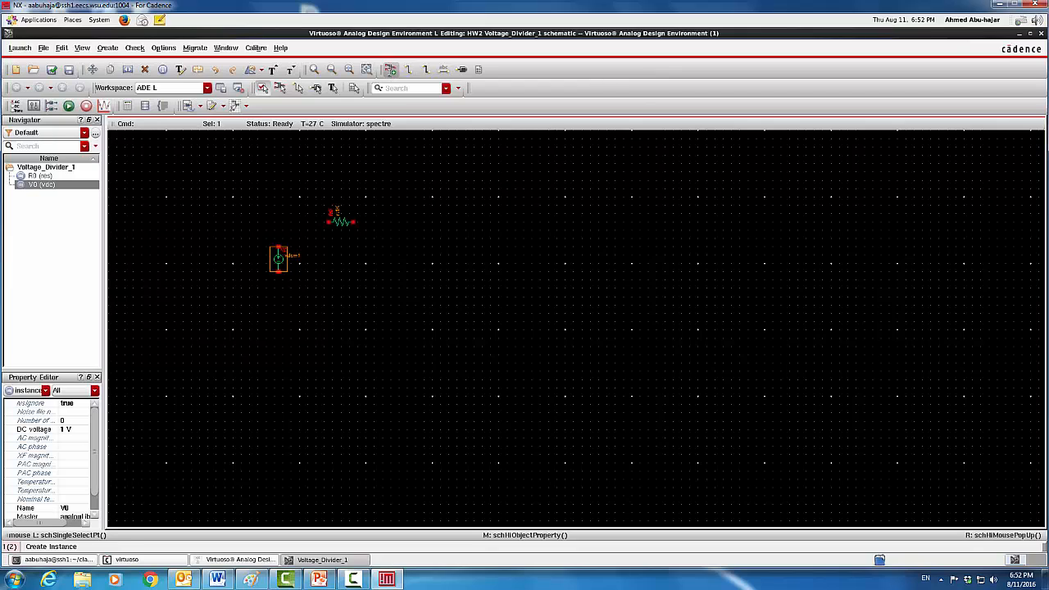
{"action": "left_click", "coordinate": [390, 70]}
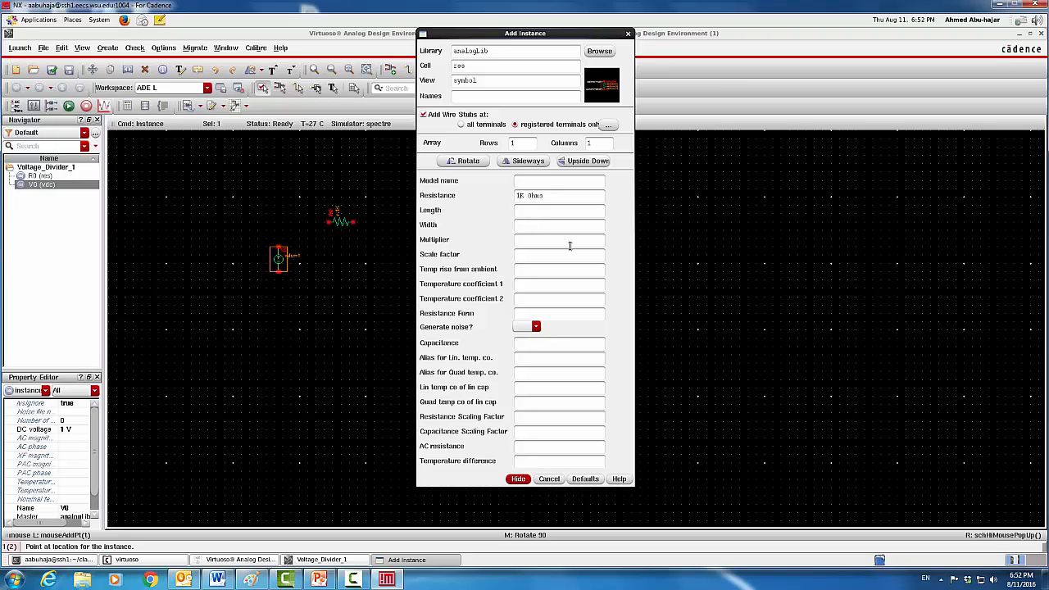
Place a vertical 4K Ohm resistor R1 to the right of R0
{"action": "key", "text": "BackSpace"}
{"action": "type", "text": "4"}
{"action": "left_click", "coordinate": [457, 163]}
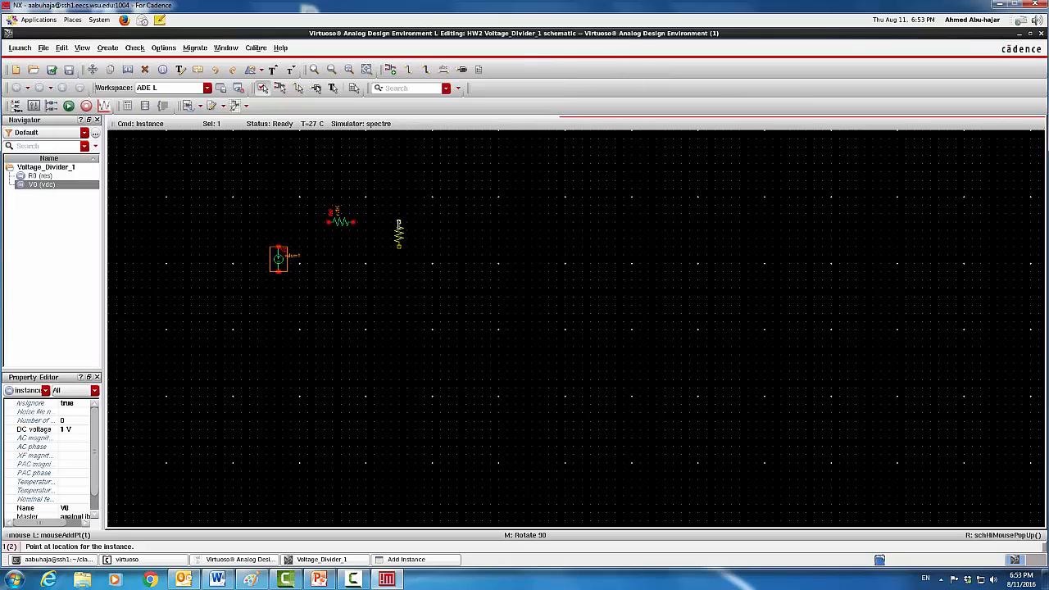
{"action": "left_click", "coordinate": [398, 234]}
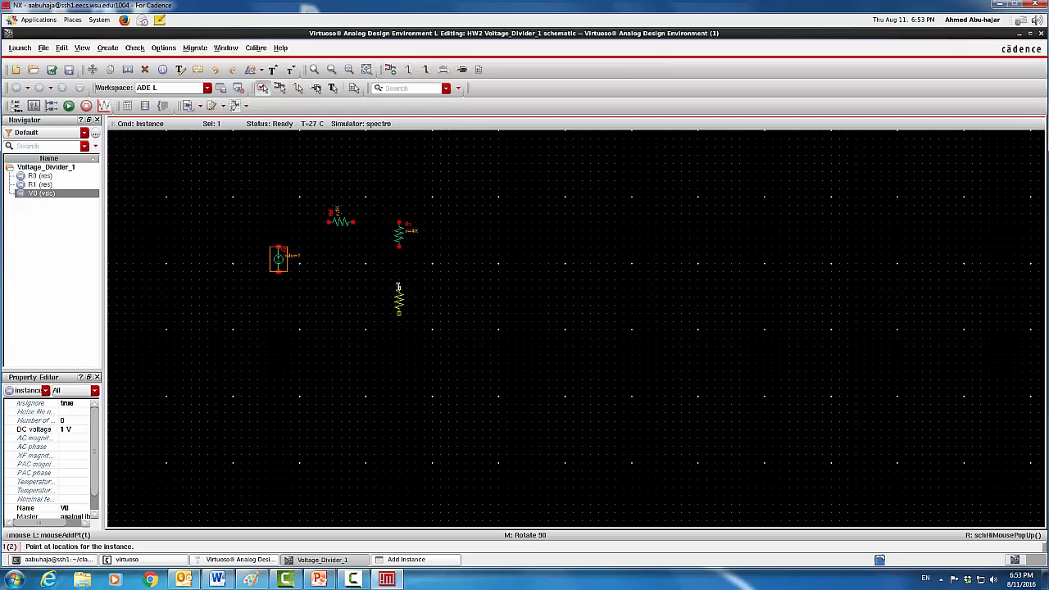
{"action": "key", "text": "Escape"}
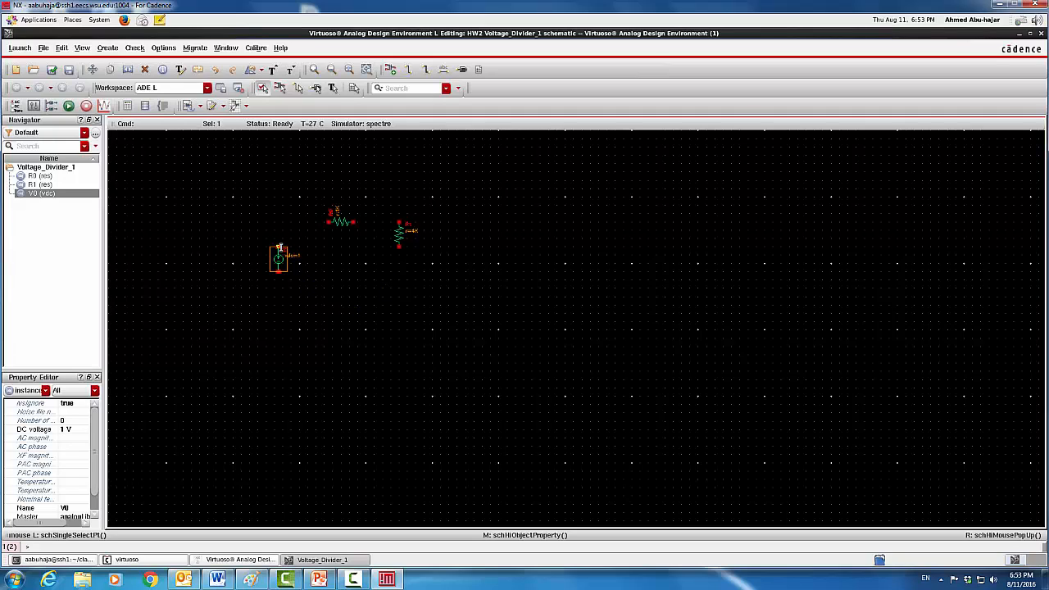
Wire V0's positive terminal to R0's left end, and R0's right end to R1's top
{"action": "left_click", "coordinate": [279, 246]}
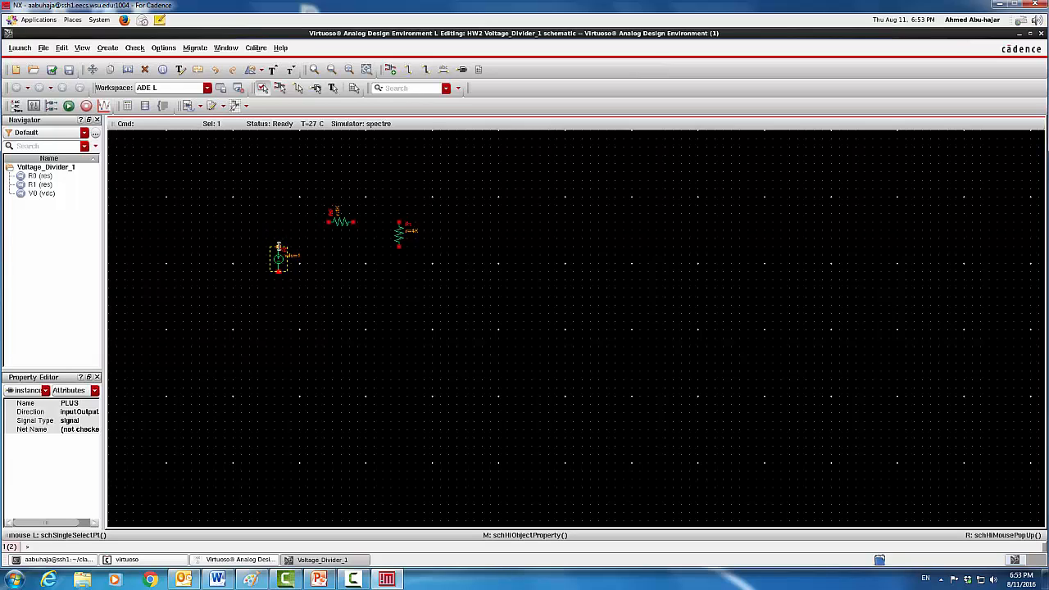
{"action": "left_click", "coordinate": [278, 246]}
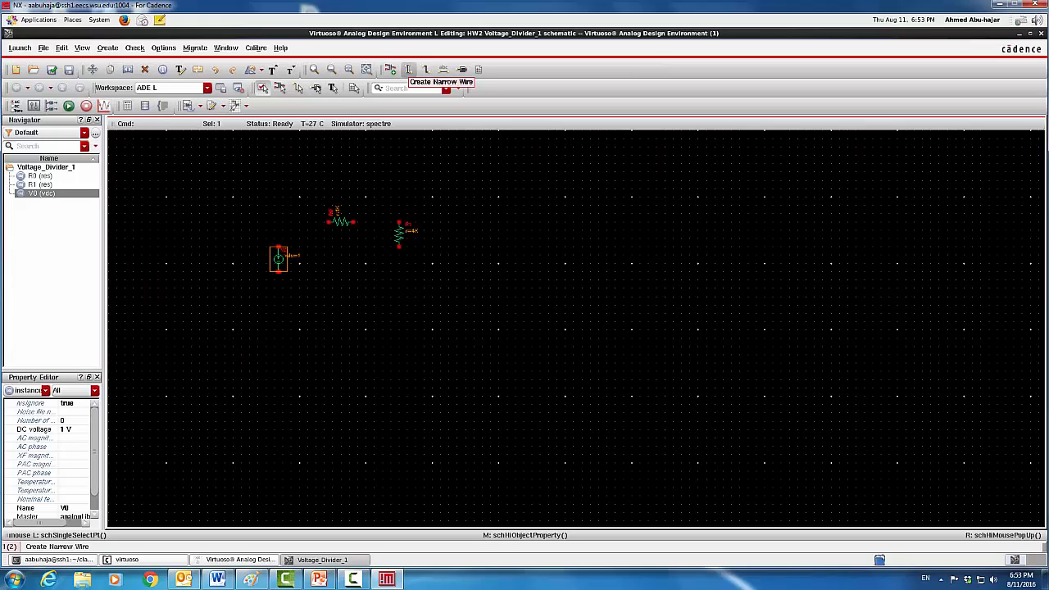
{"action": "left_click", "coordinate": [408, 69]}
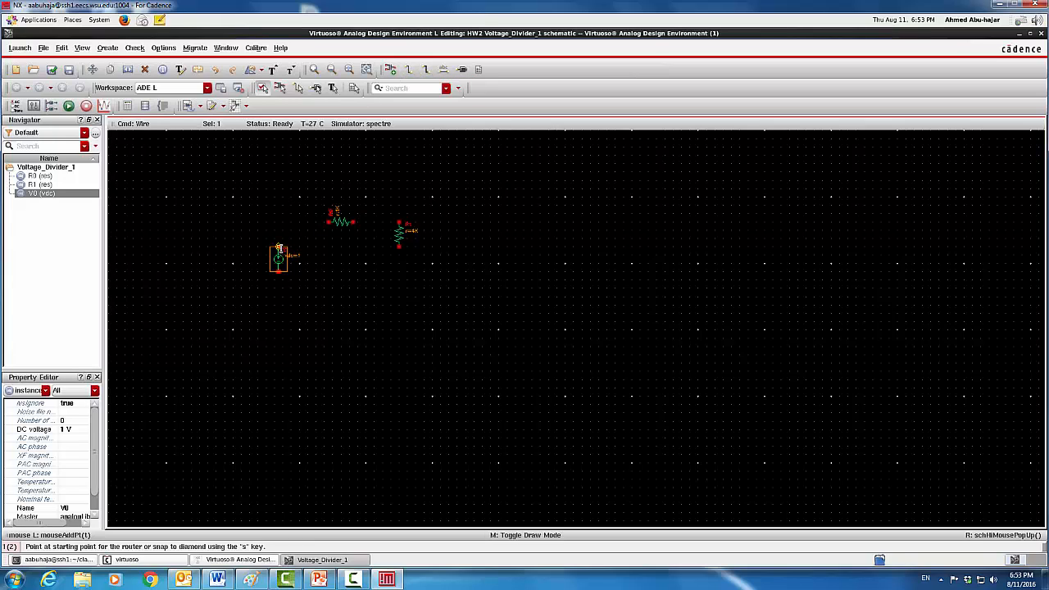
{"action": "left_click_drag", "start_coordinate": [279, 246], "coordinate": [280, 218]}
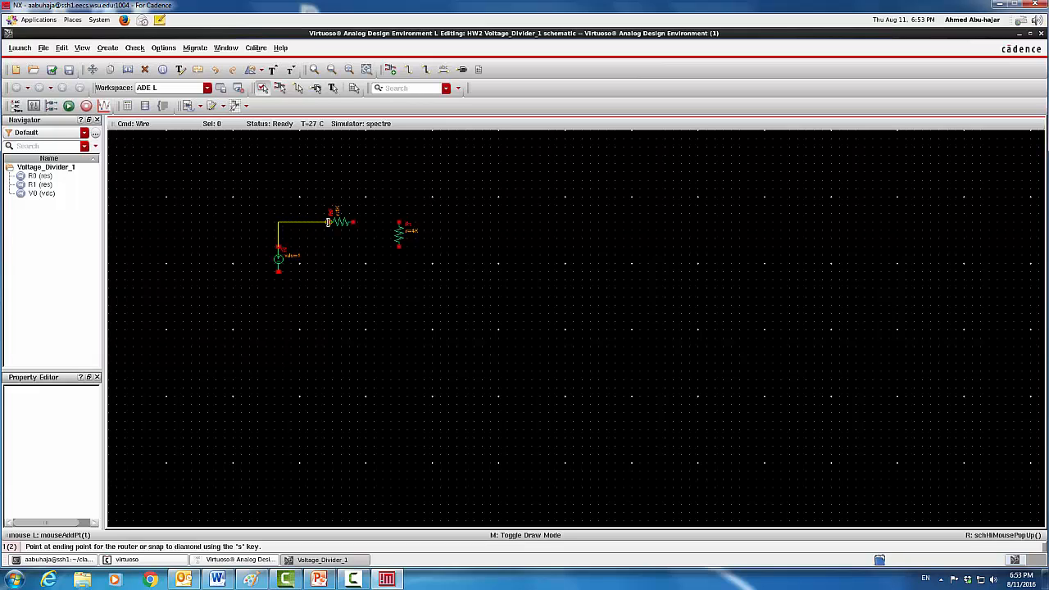
{"action": "left_click", "coordinate": [328, 221]}
{"action": "key", "text": "Escape"}
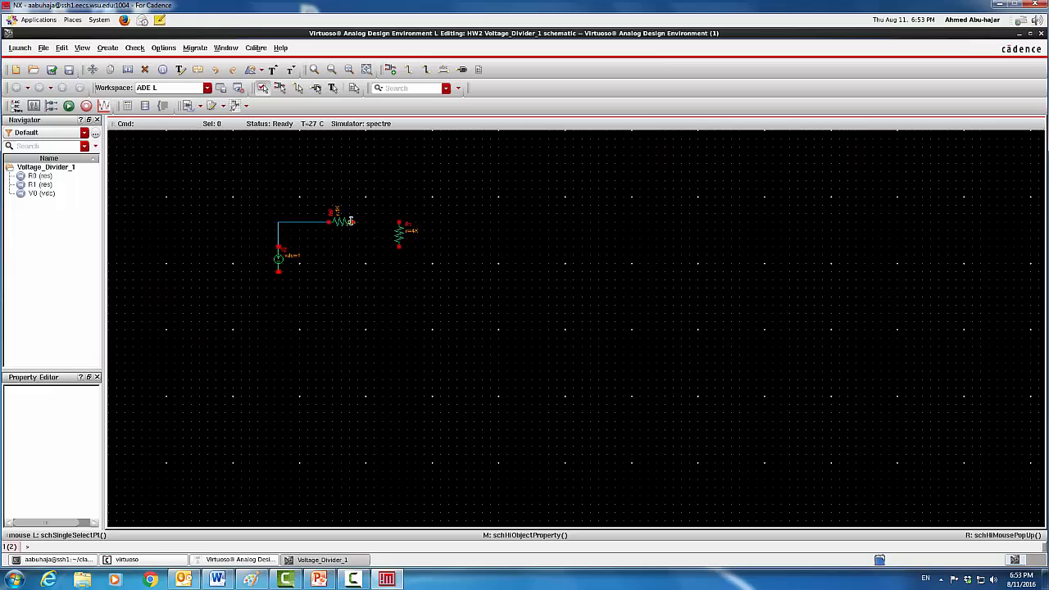
{"action": "left_click", "coordinate": [355, 222]}
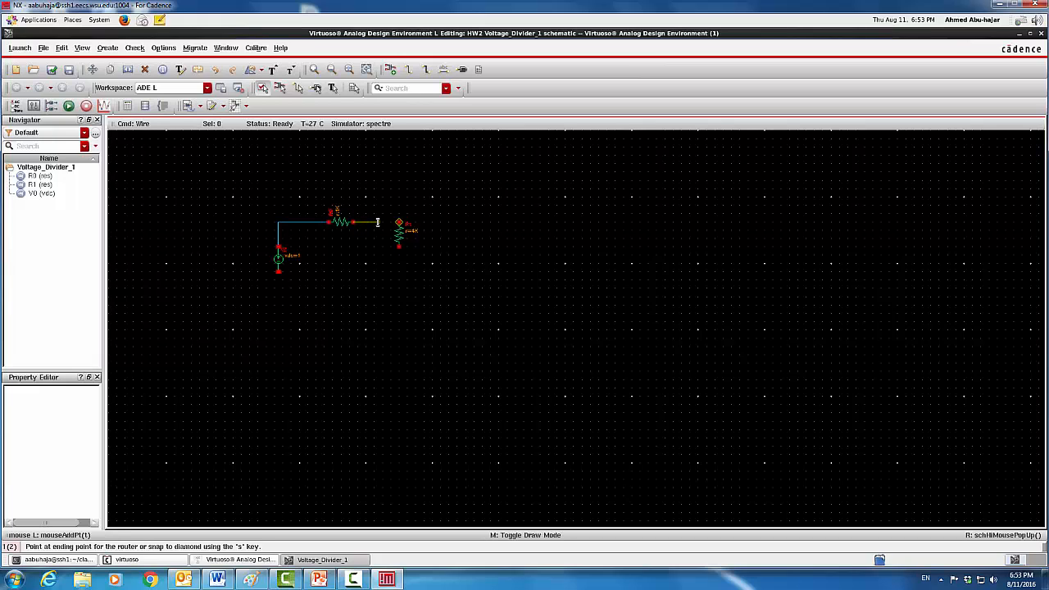
{"action": "left_click", "coordinate": [398, 222]}
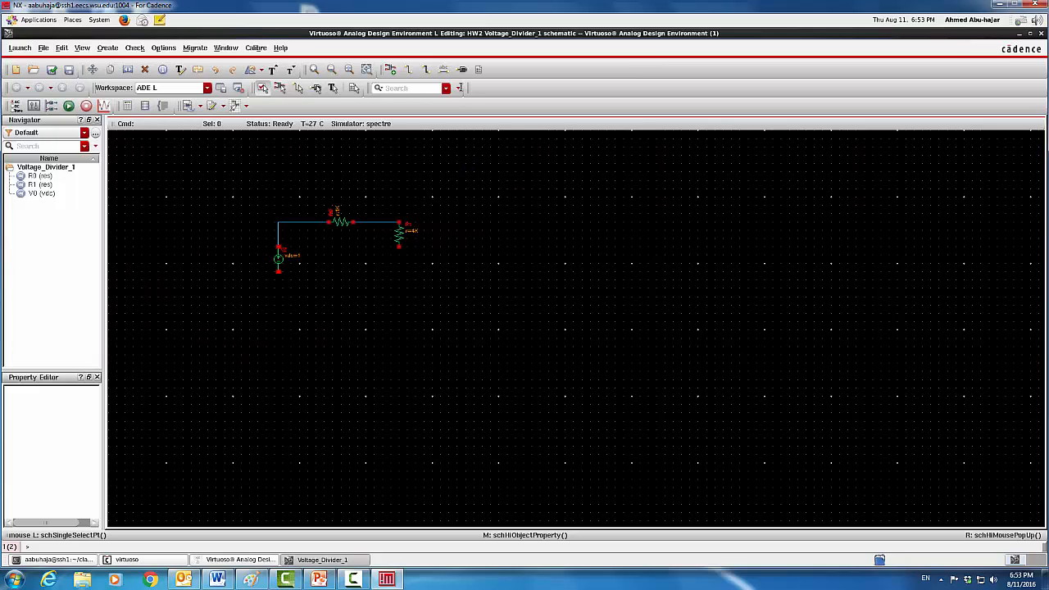
{"action": "left_click", "coordinate": [463, 70]}
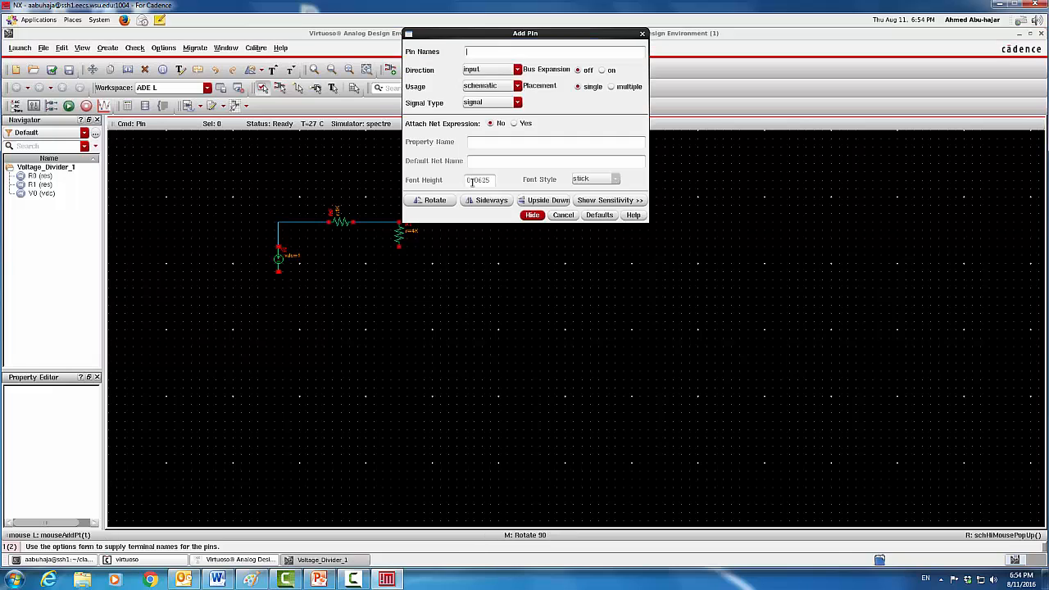
Place an output pin named Vout to the right of the resistor junction
{"action": "left_click", "coordinate": [642, 34]}
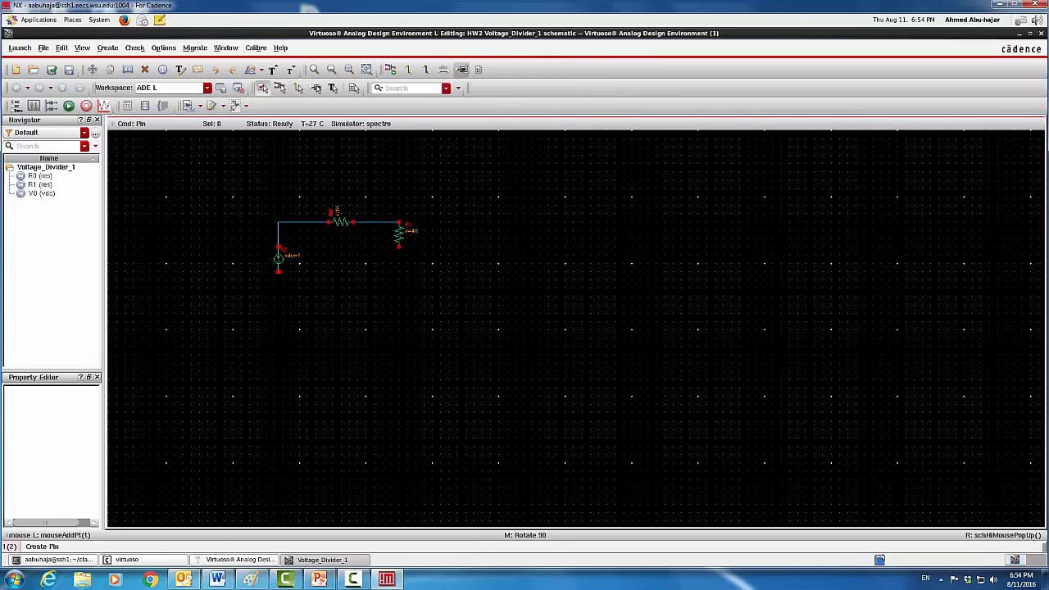
{"action": "left_click", "coordinate": [463, 70]}
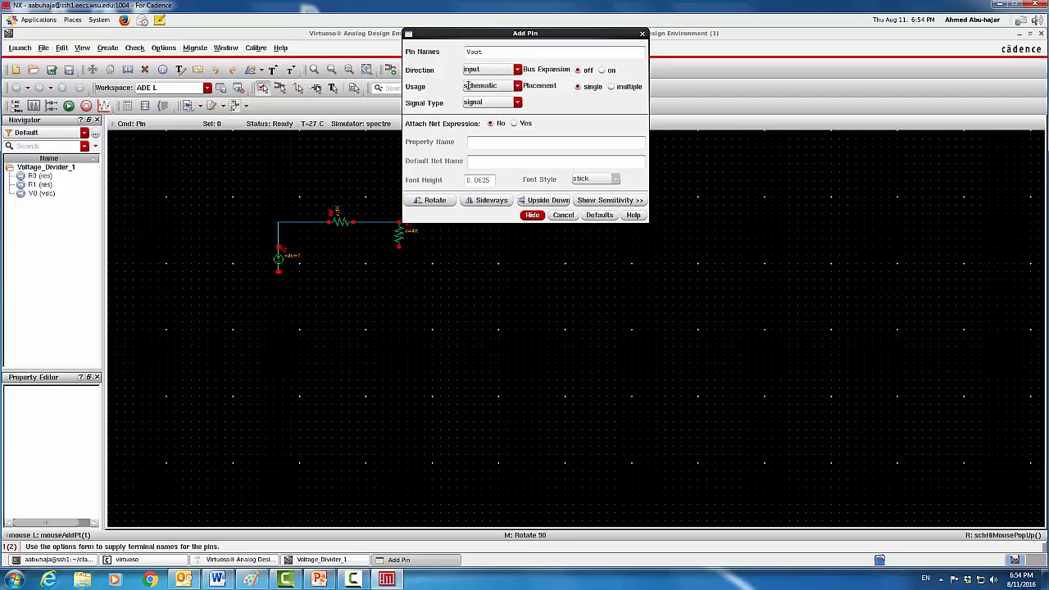
{"action": "left_click", "coordinate": [518, 69]}
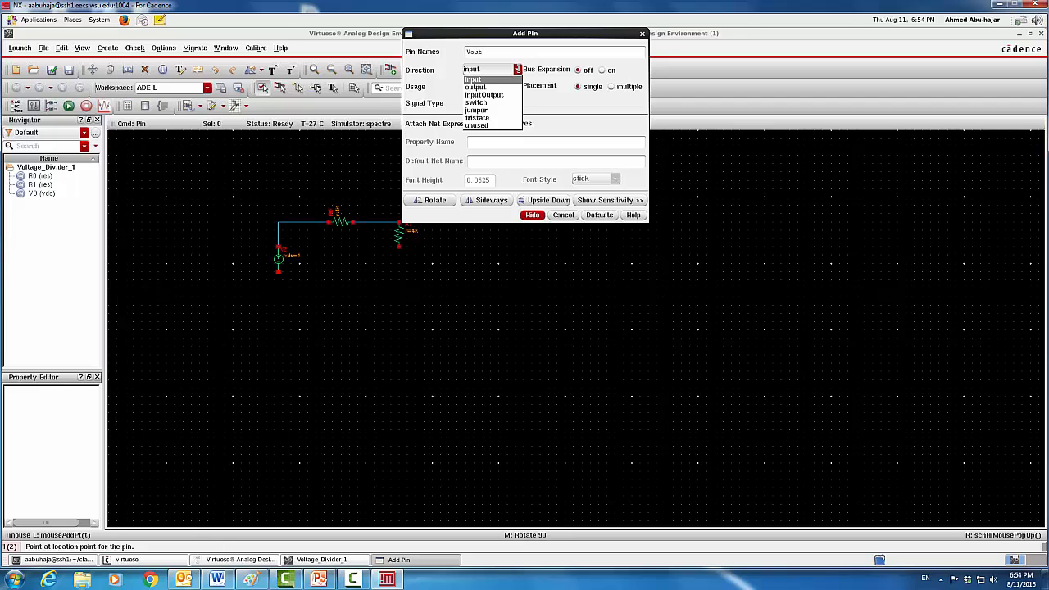
{"action": "left_click", "coordinate": [505, 89]}
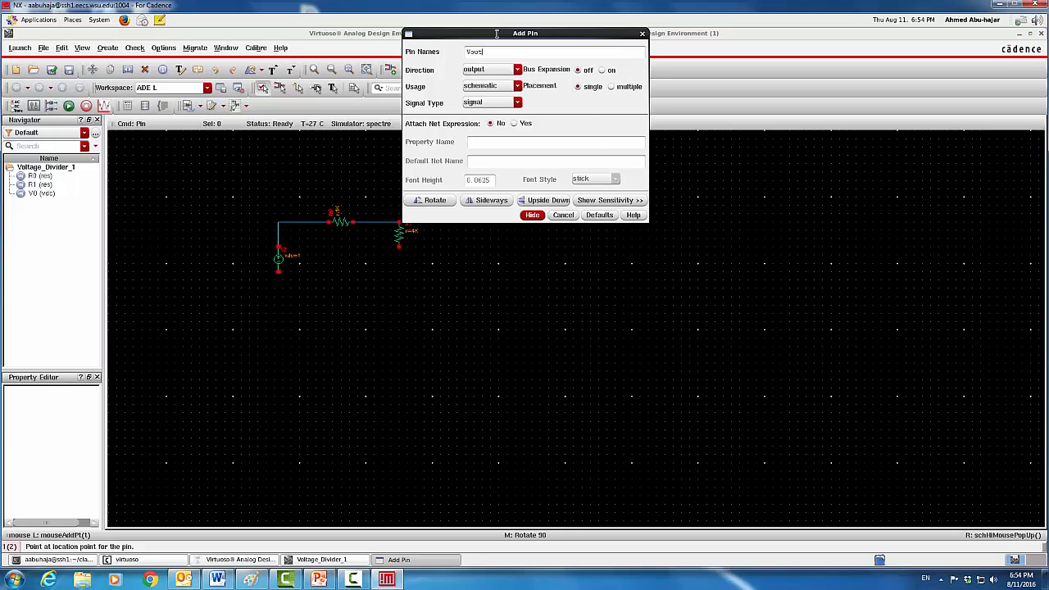
{"action": "left_click_drag", "start_coordinate": [498, 34], "coordinate": [646, 34]}
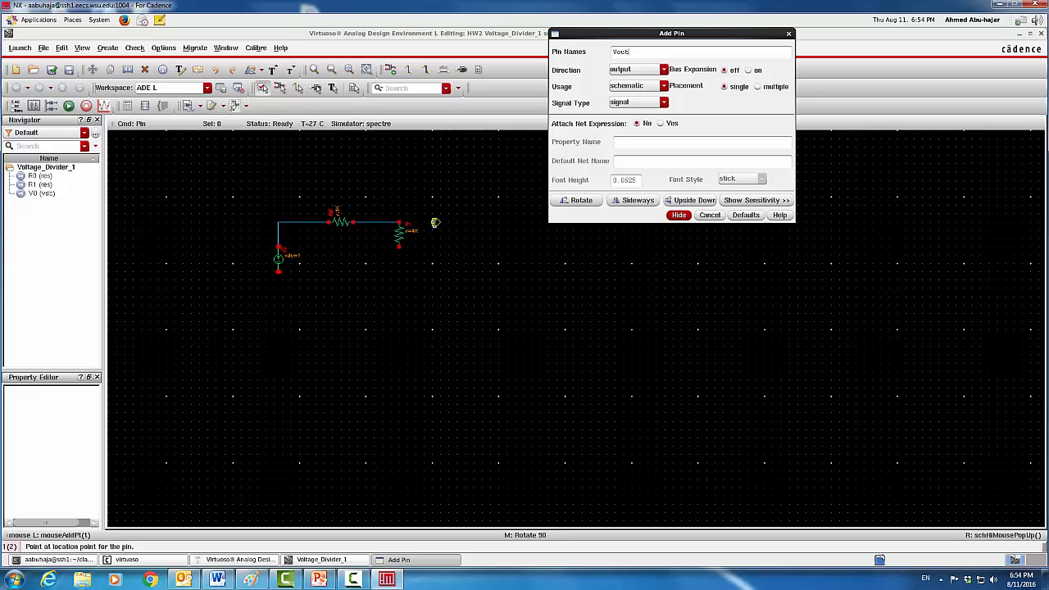
{"action": "left_click", "coordinate": [443, 223]}
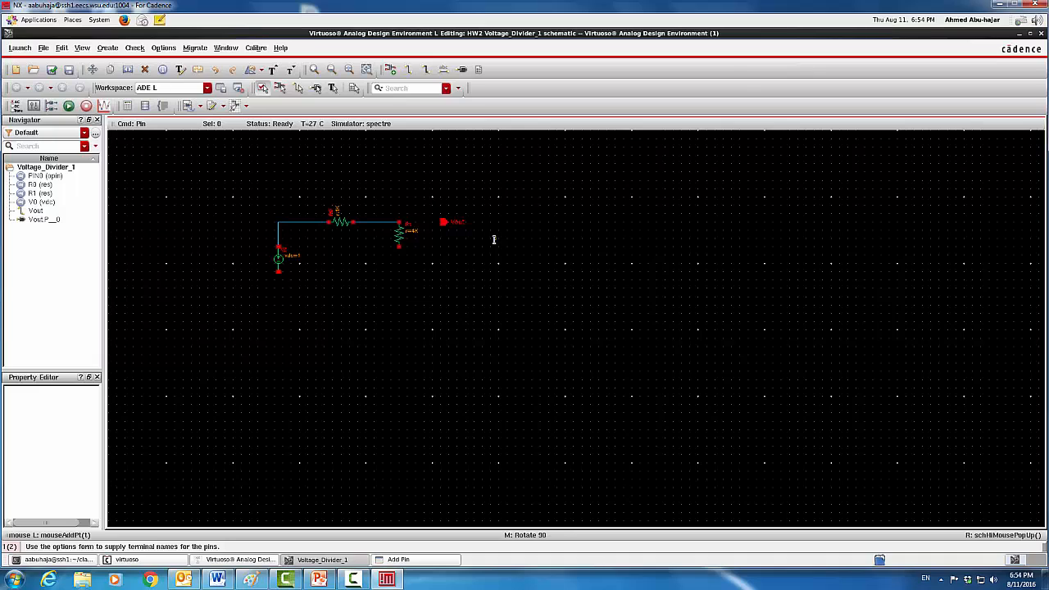
{"action": "key", "text": "Escape"}
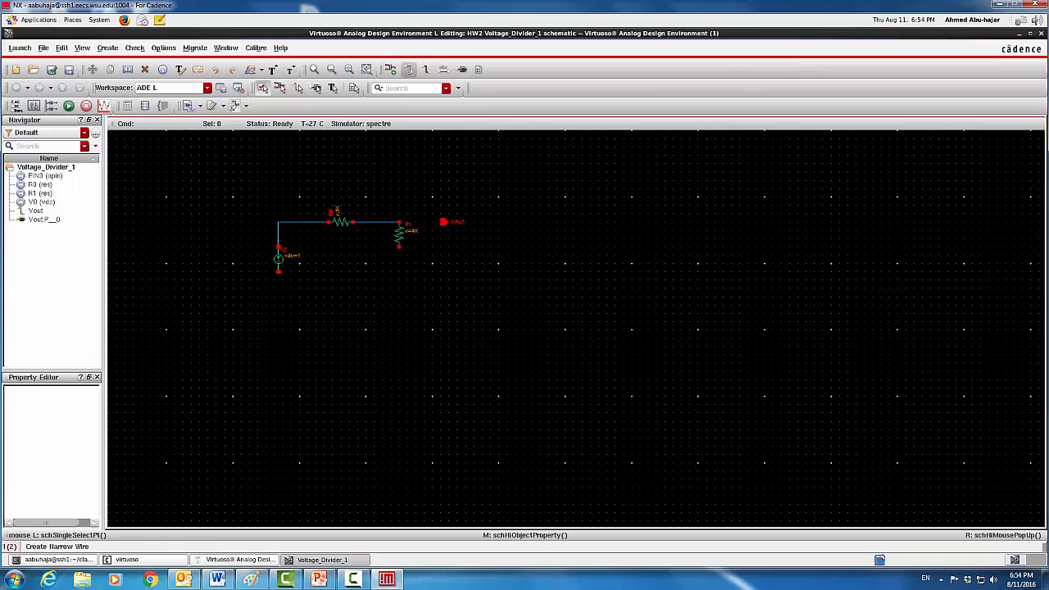
Wire R1's top terminal to the Vout pin
{"action": "left_click", "coordinate": [409, 71]}
{"action": "key", "text": "Escape"}
{"action": "left_click", "coordinate": [407, 221]}
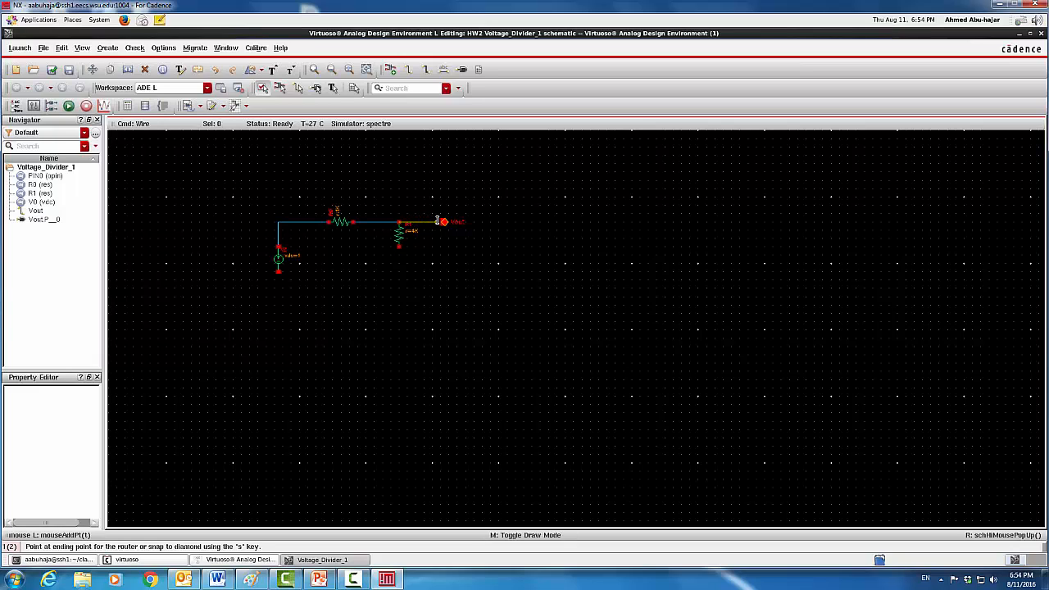
{"action": "left_click", "coordinate": [444, 221]}
{"action": "key", "text": "Escape"}
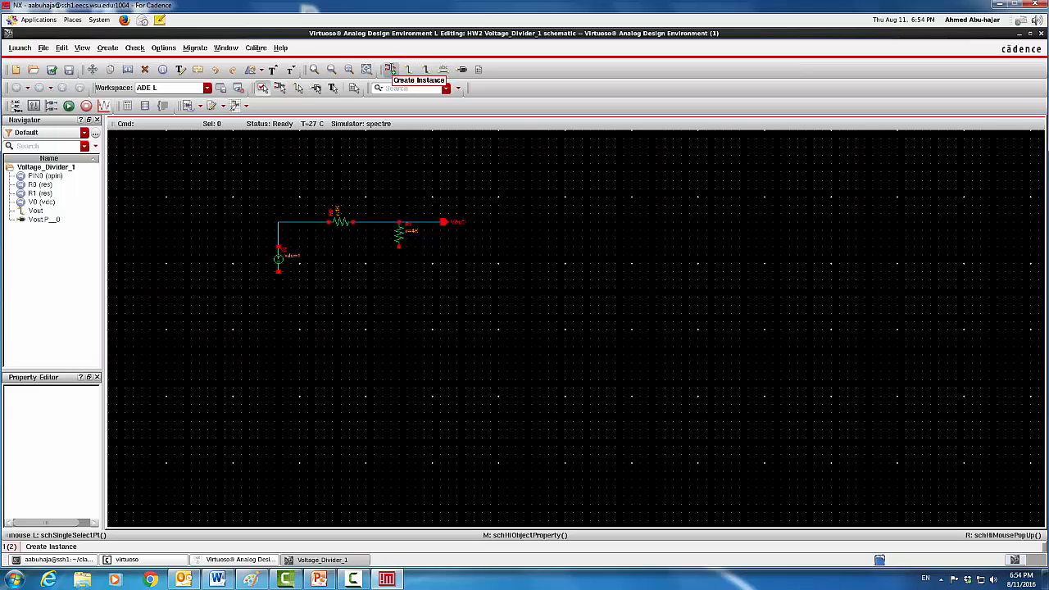
Place analogLib gnd symbols under R1 and under the V0 source
{"action": "left_click", "coordinate": [390, 71]}
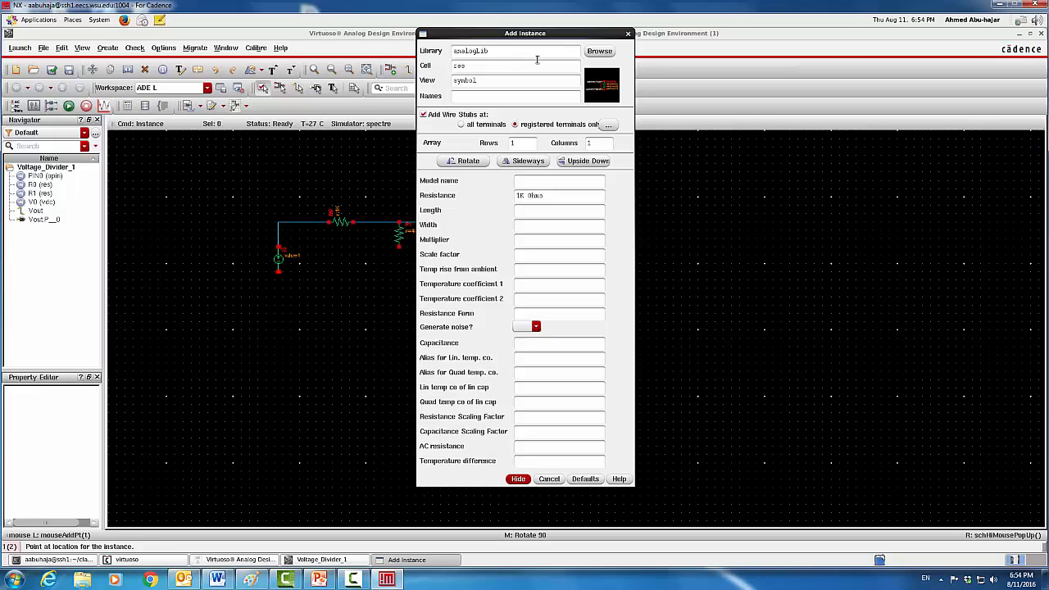
{"action": "left_click", "coordinate": [599, 51]}
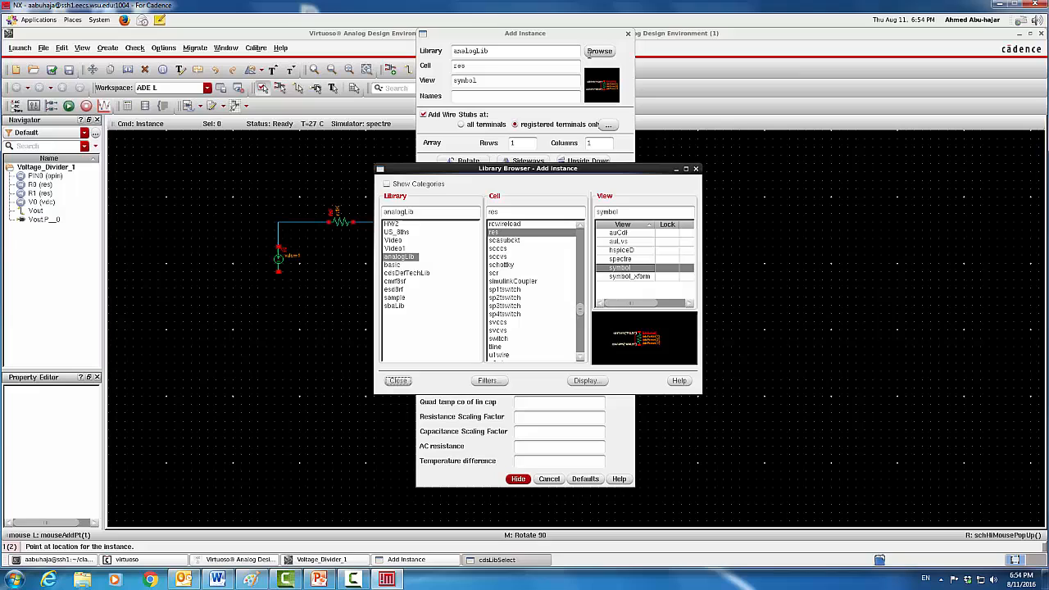
{"action": "left_click", "coordinate": [531, 210]}
{"action": "key", "text": "BackSpace"}
{"action": "key", "text": "BackSpace"}
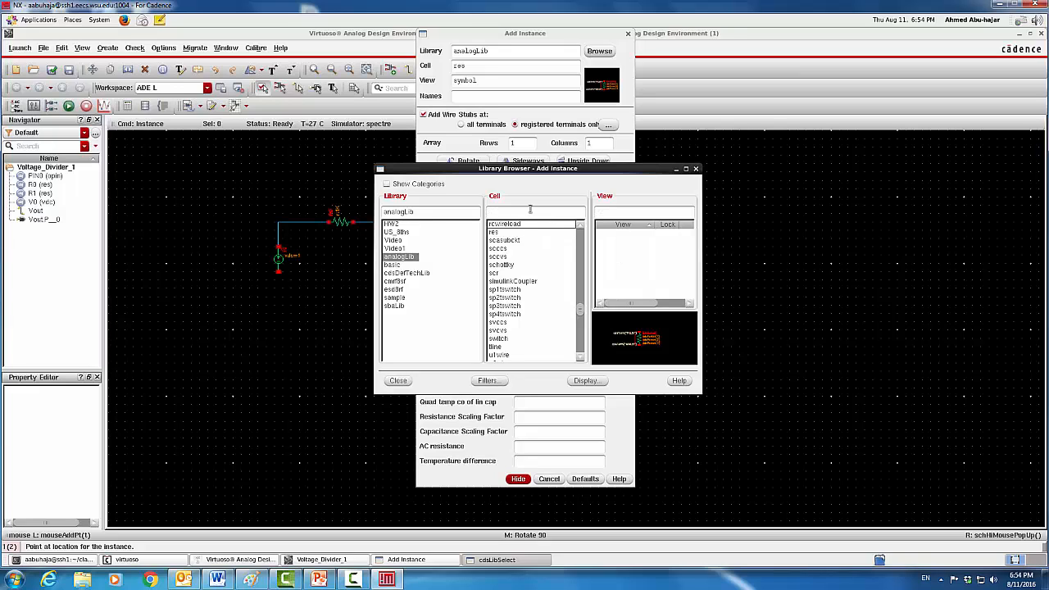
{"action": "type", "text": "gnd"}
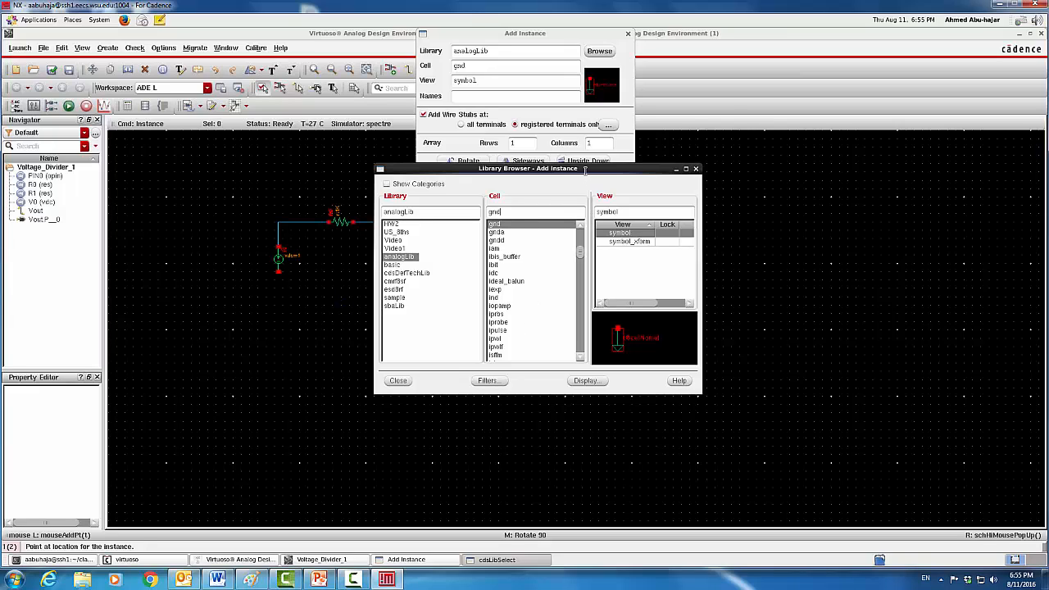
{"action": "left_click_drag", "start_coordinate": [624, 169], "coordinate": [842, 158]}
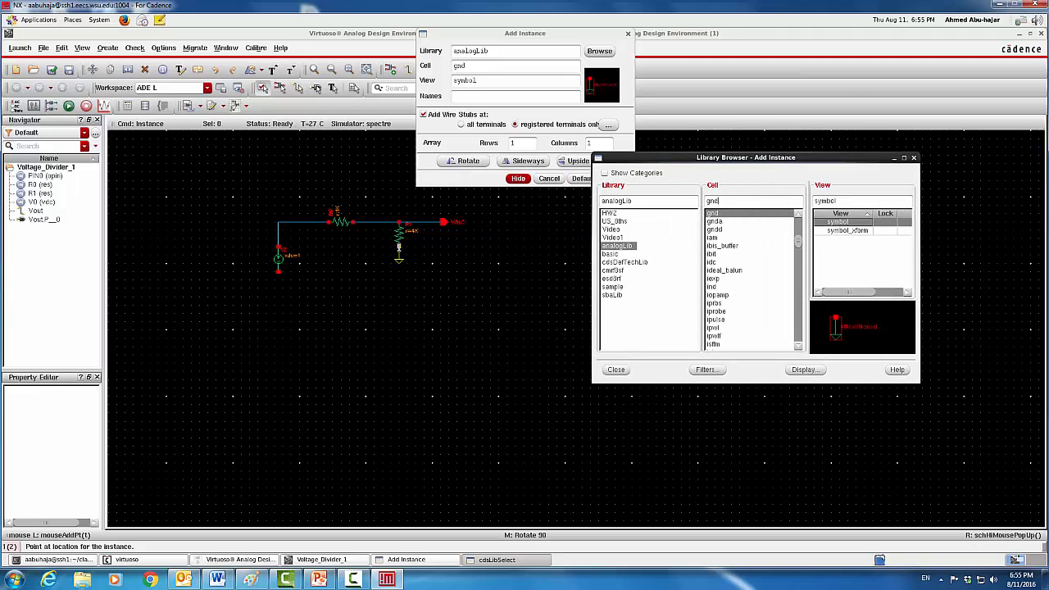
{"action": "left_click", "coordinate": [399, 247]}
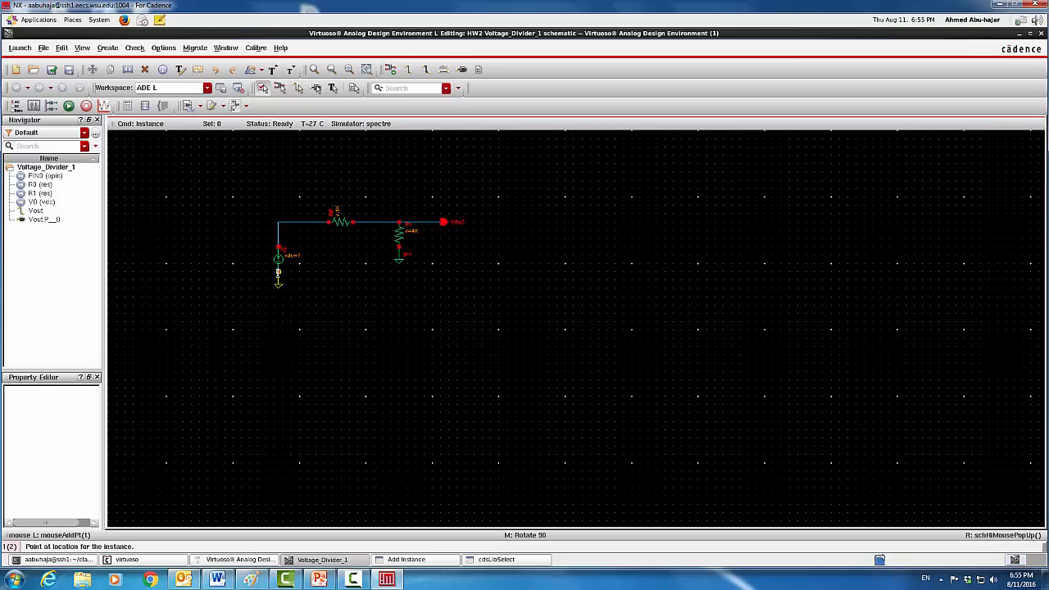
{"action": "left_click", "coordinate": [279, 272]}
{"action": "key", "text": "Escape"}
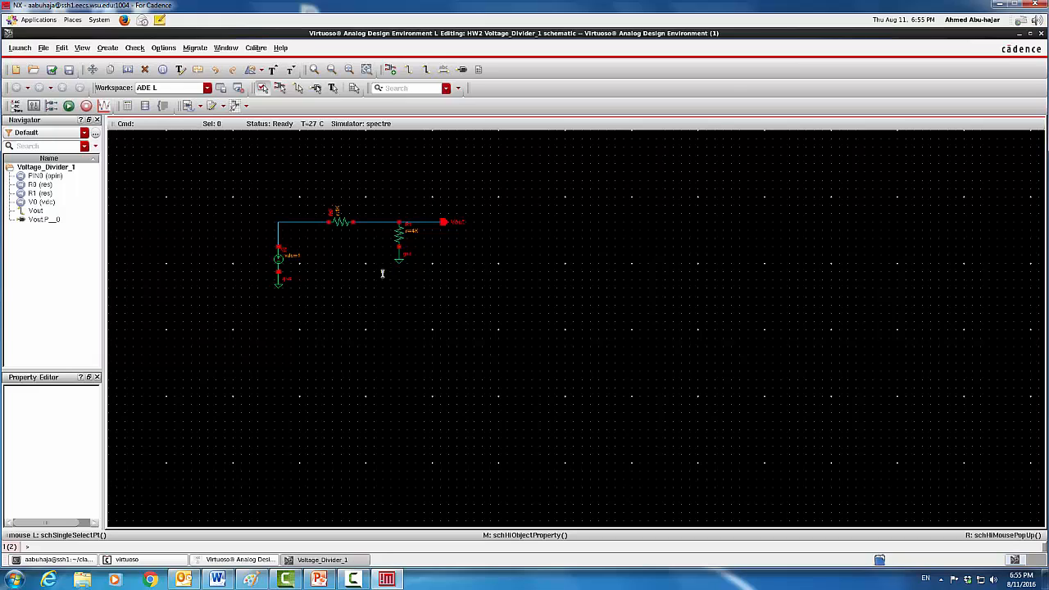
Stretch R1's ground lower on a longer wire and save the schematic
{"action": "left_click_drag", "start_coordinate": [400, 259], "coordinate": [399, 287]}
{"action": "left_click", "coordinate": [69, 69]}
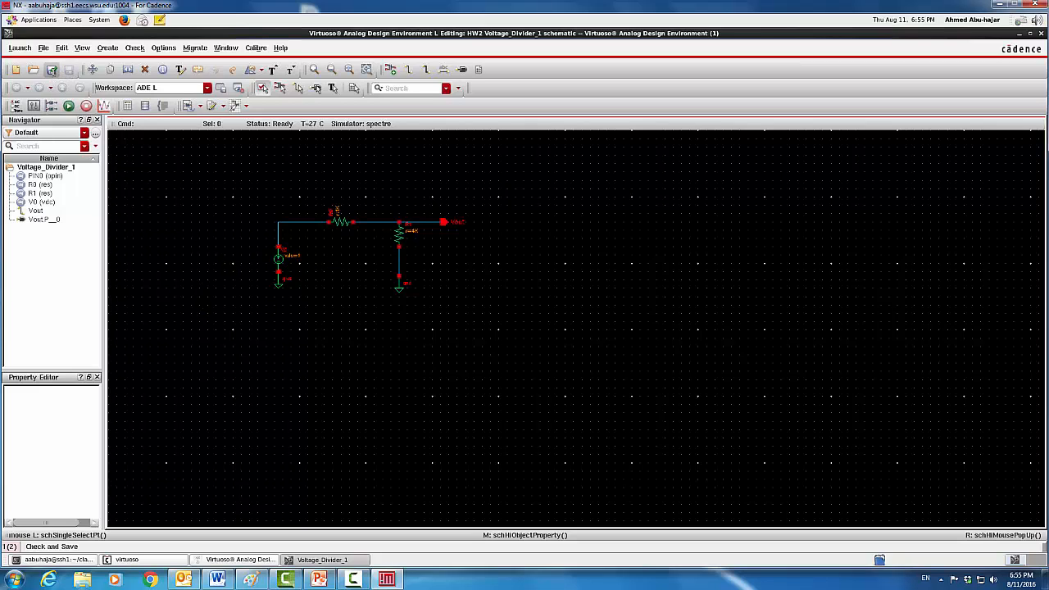
Check and save the schematic, minimize it, and enlarge the log pane to read the messages
{"action": "left_click", "coordinate": [52, 69]}
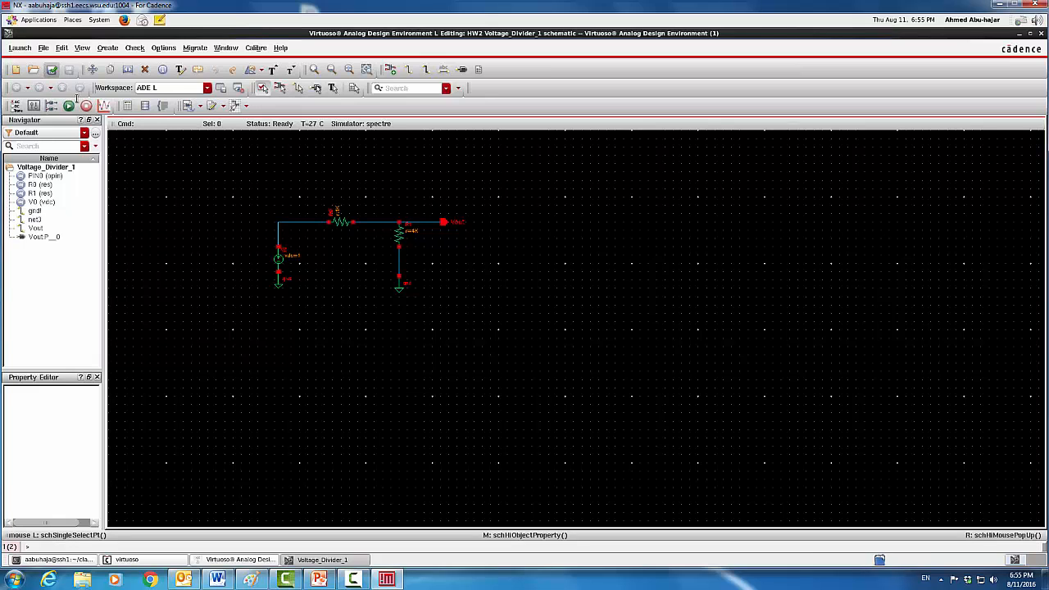
{"action": "left_click", "coordinate": [342, 560]}
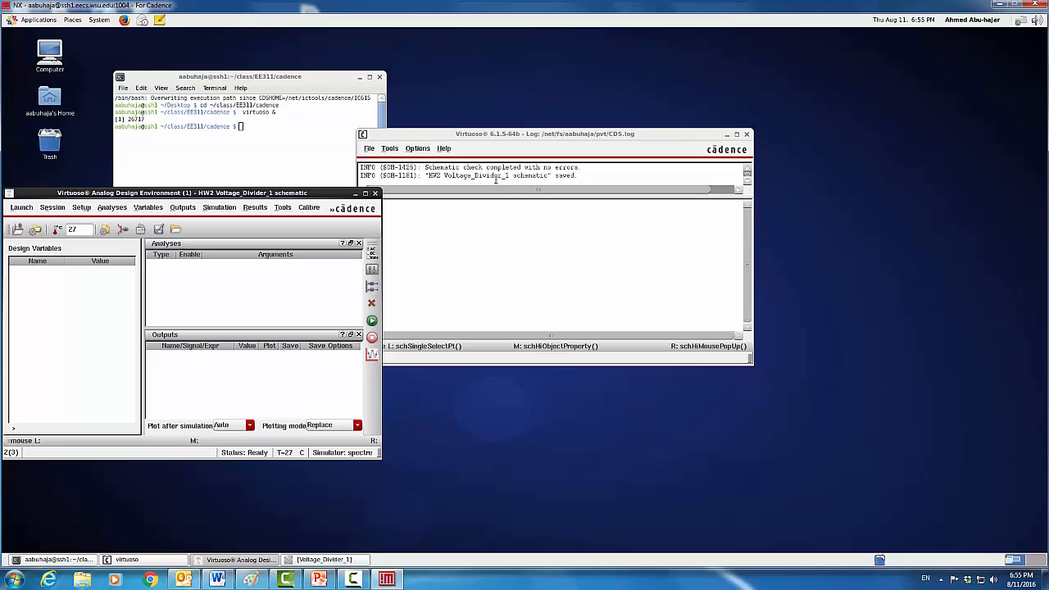
{"action": "left_click_drag", "start_coordinate": [695, 198], "coordinate": [706, 279]}
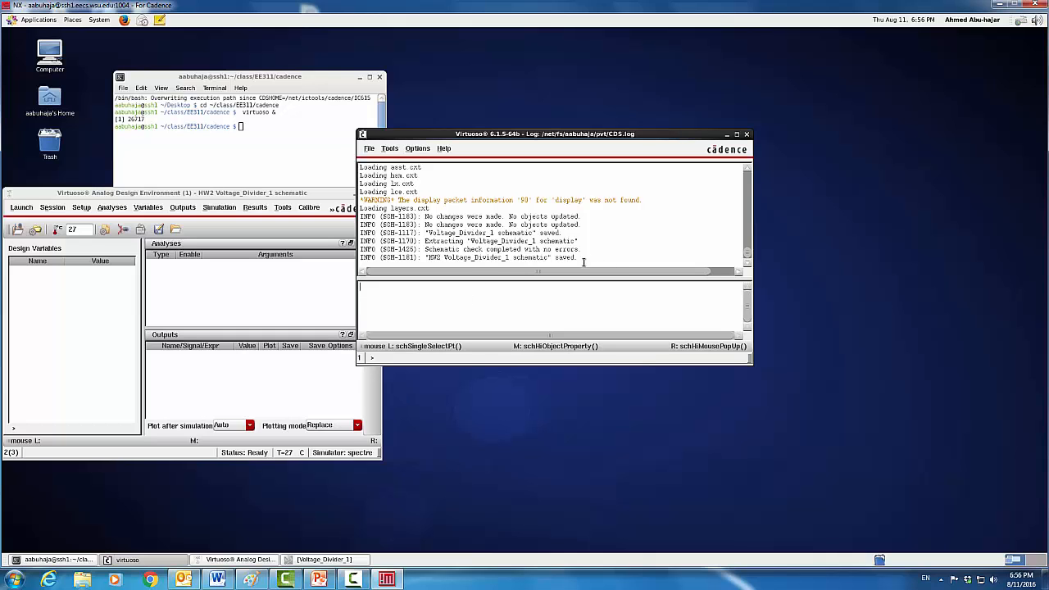
Restore the Voltage_Divider_1 schematic window from the taskbar
{"action": "left_click", "coordinate": [342, 559]}
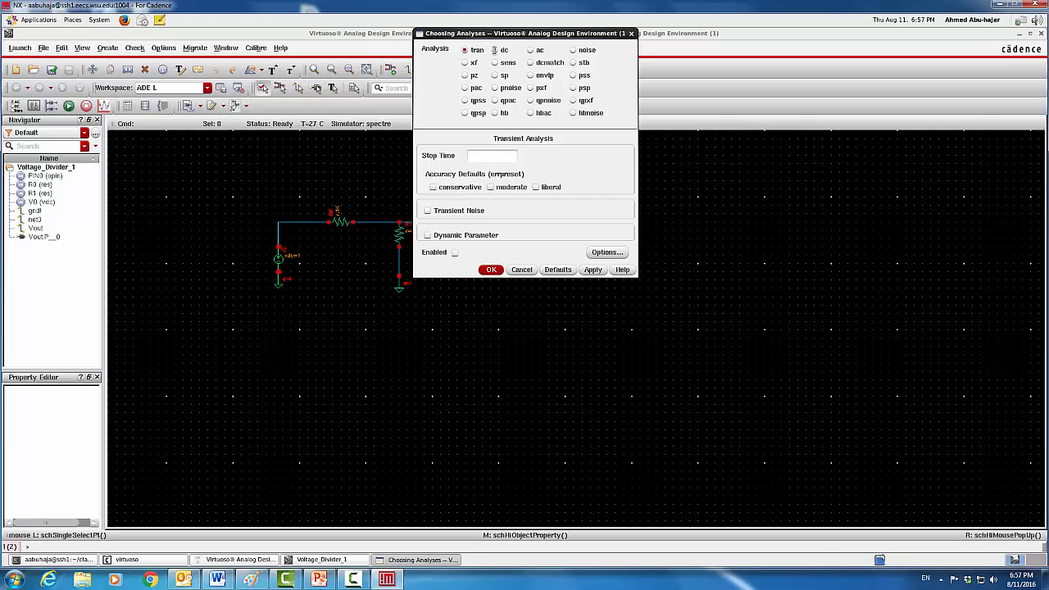
Switch the analysis type from tran to dc in Choosing Analyses
{"action": "left_click", "coordinate": [495, 50]}
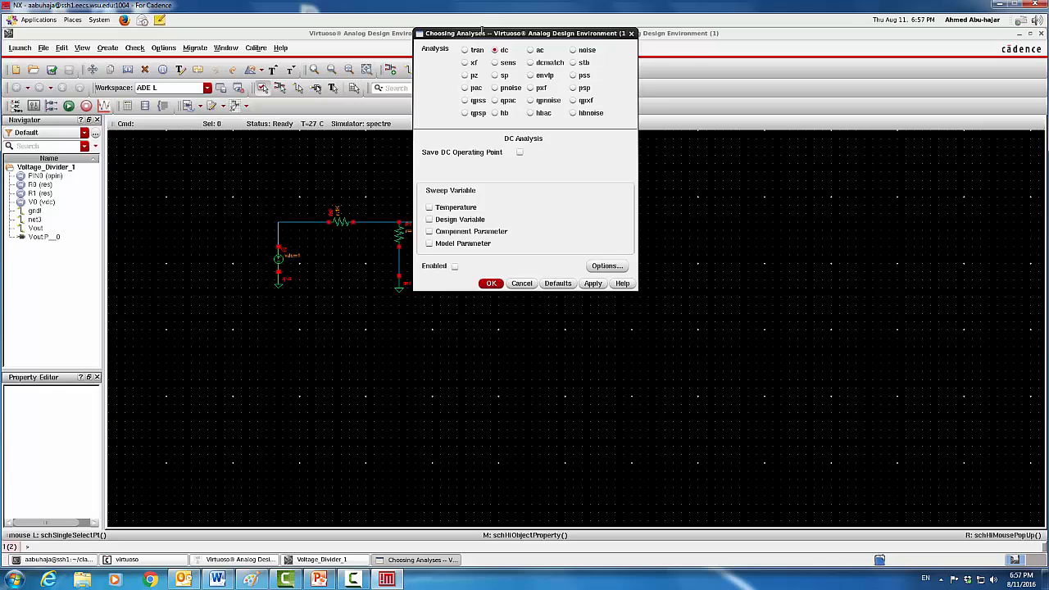
Make the DC analysis sweep the dc parameter of source V0, picked from the schematic
{"action": "left_click_drag", "start_coordinate": [482, 31], "coordinate": [568, 31]}
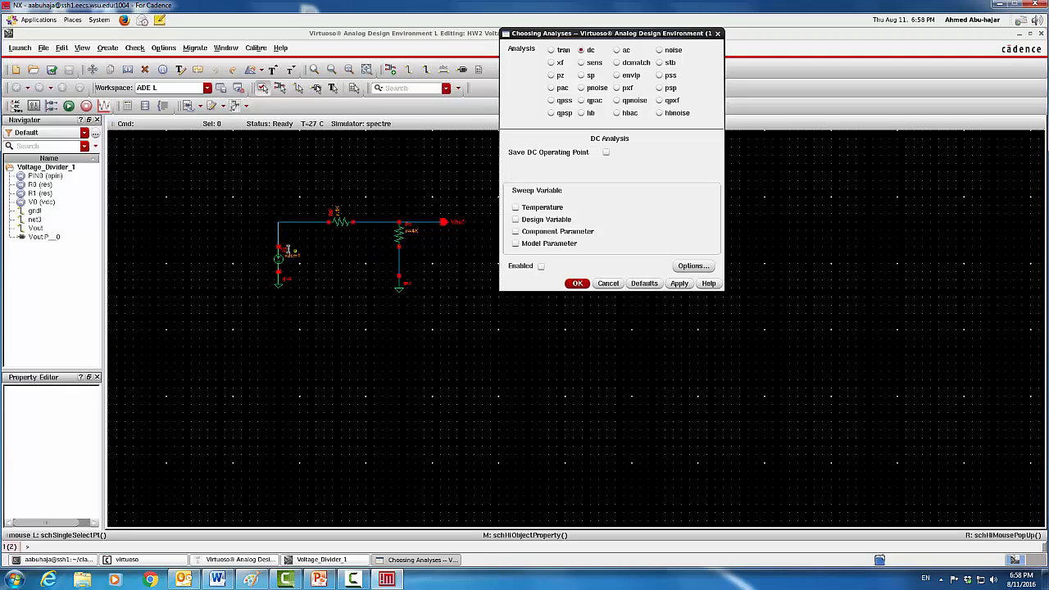
{"action": "left_click", "coordinate": [515, 231]}
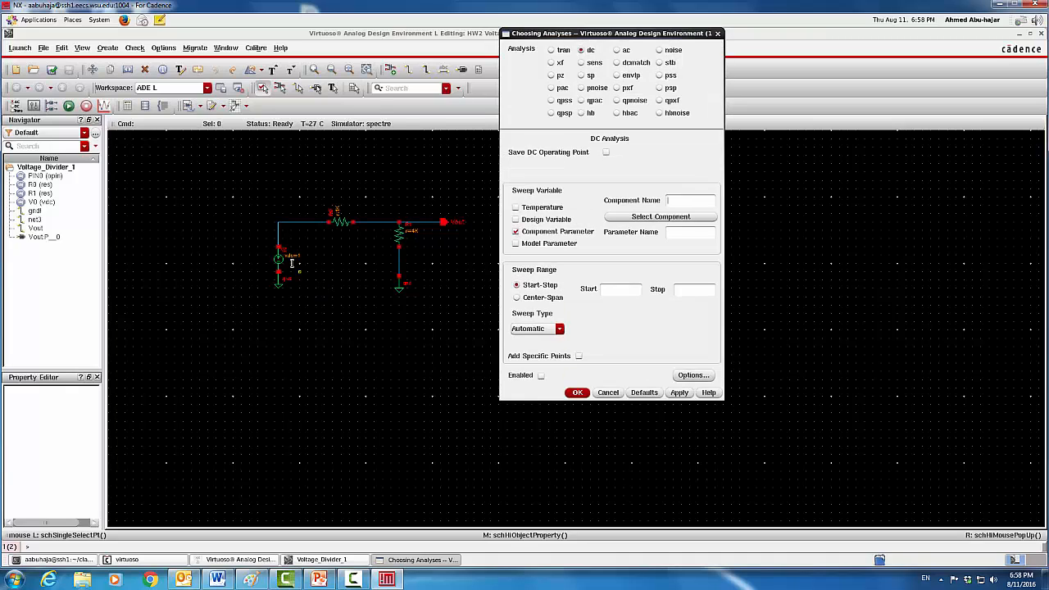
{"action": "left_click", "coordinate": [655, 216]}
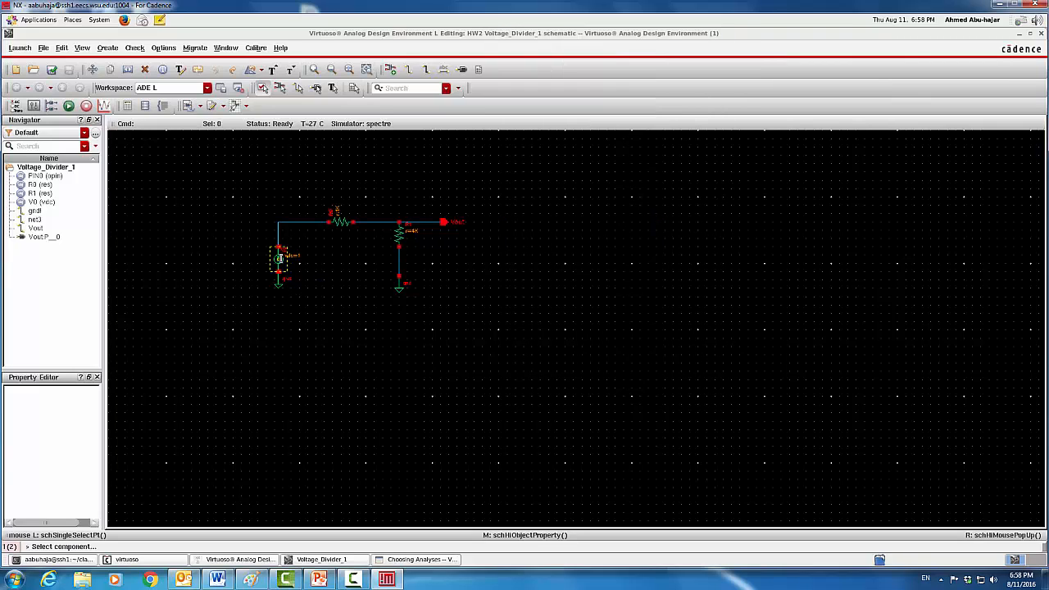
{"action": "left_click", "coordinate": [278, 258]}
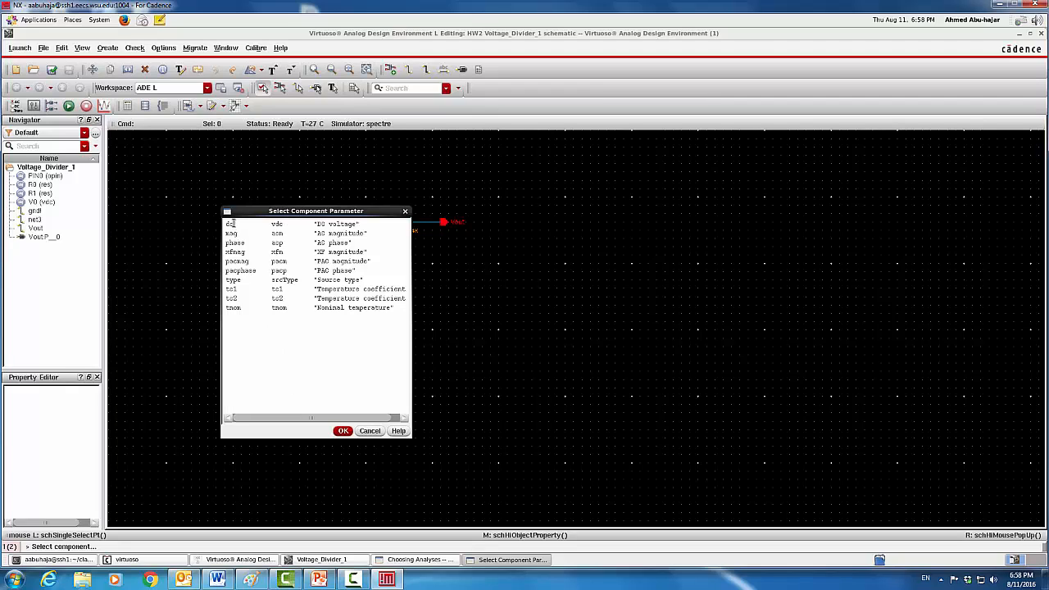
{"action": "left_click", "coordinate": [232, 223]}
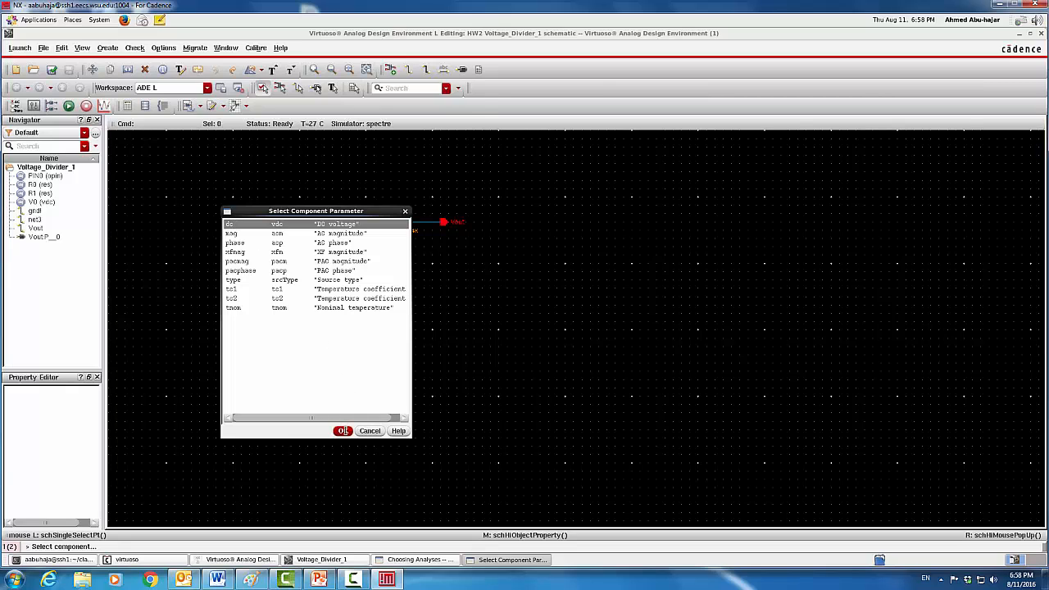
{"action": "left_click", "coordinate": [343, 430]}
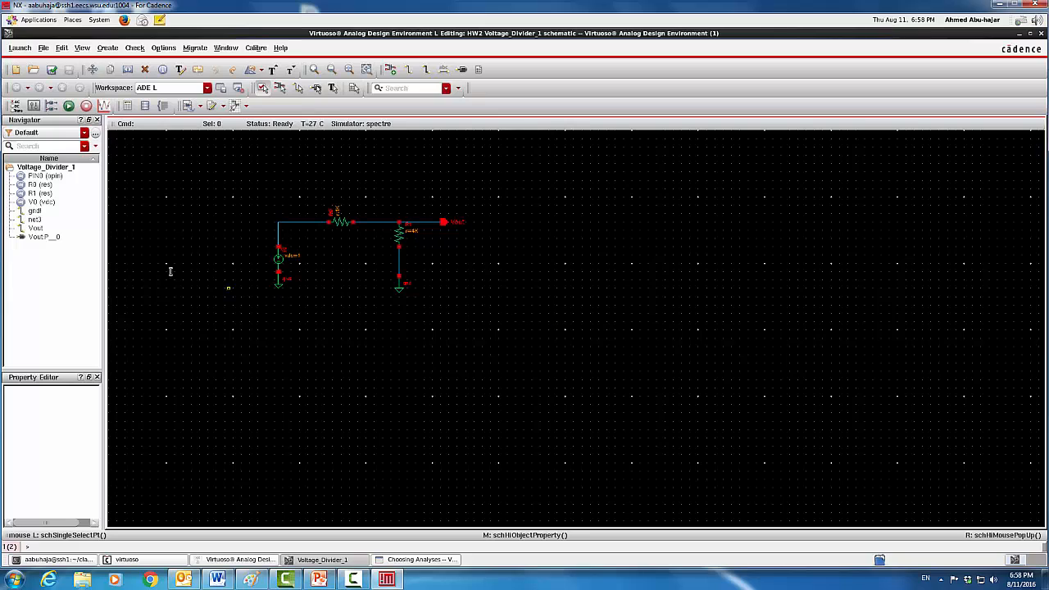
{"action": "left_click", "coordinate": [17, 106]}
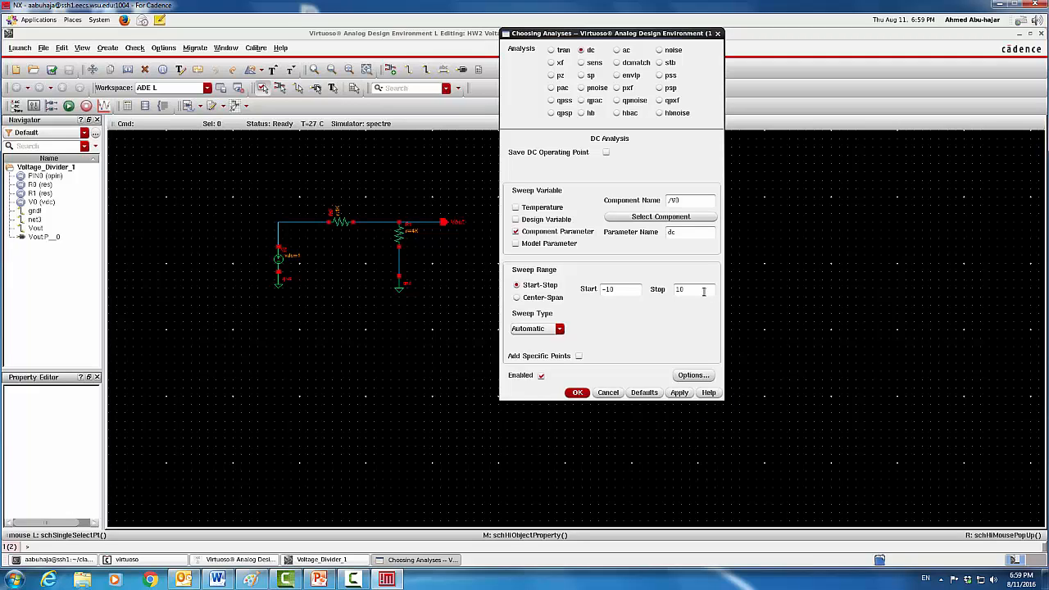
Set the V0 sweep range from -10 to 10 and bring up the Sweep Type choices
{"action": "left_click", "coordinate": [560, 328]}
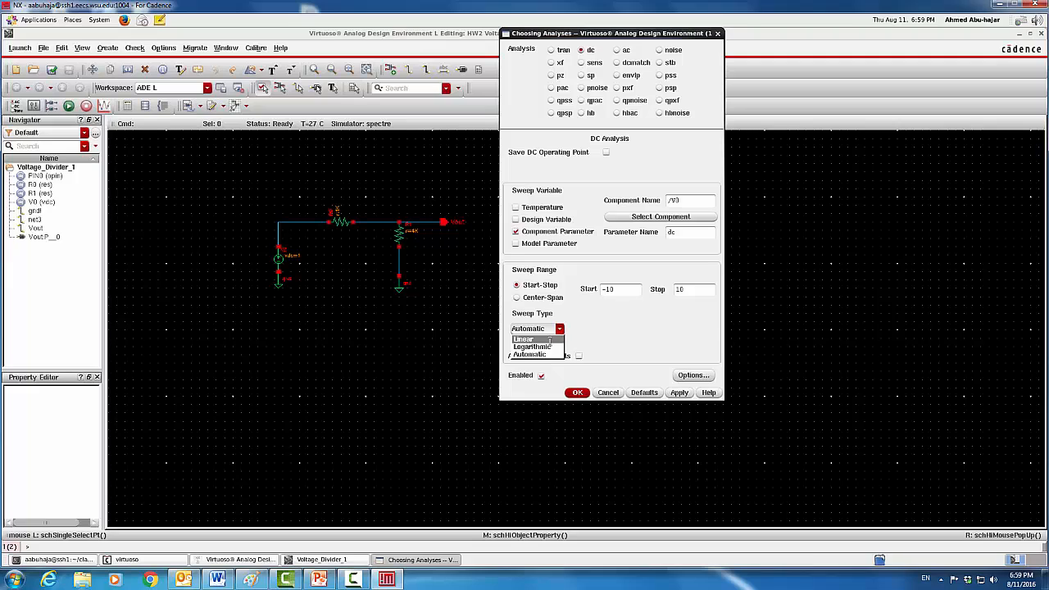
Make the V0 sweep linear with a 0.1 step size and accept the analysis settings
{"action": "left_click", "coordinate": [550, 340]}
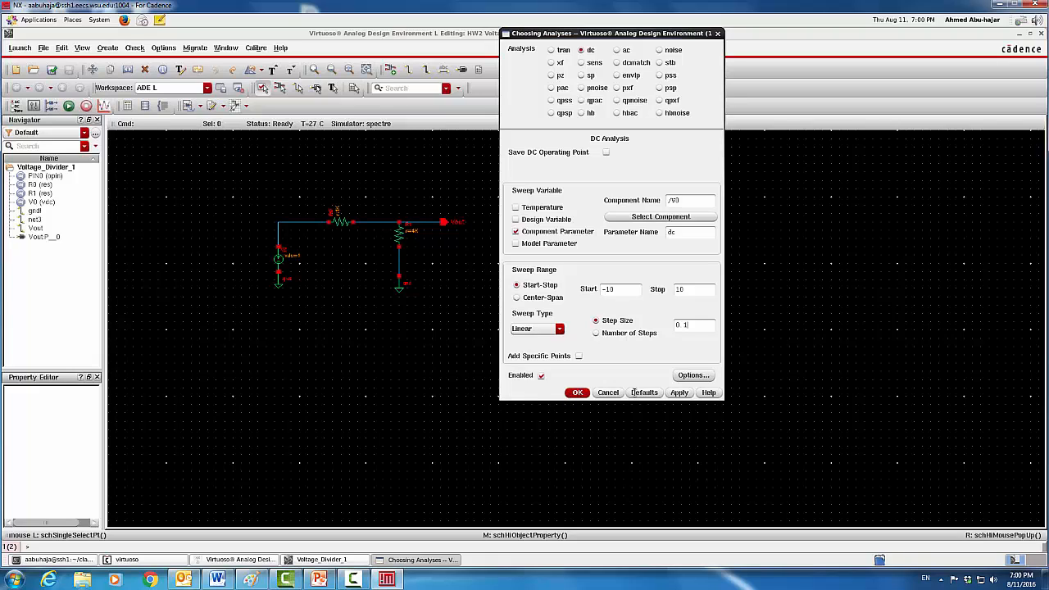
{"action": "left_click", "coordinate": [578, 393]}
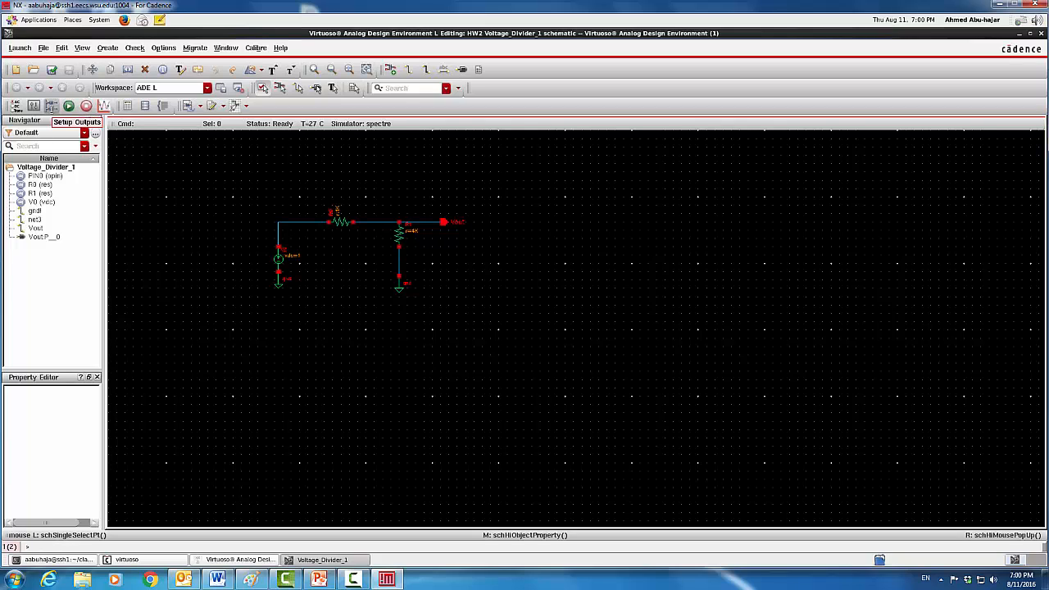
Add the Vout net as a simulation output by picking it on the schematic
{"action": "left_click", "coordinate": [51, 106]}
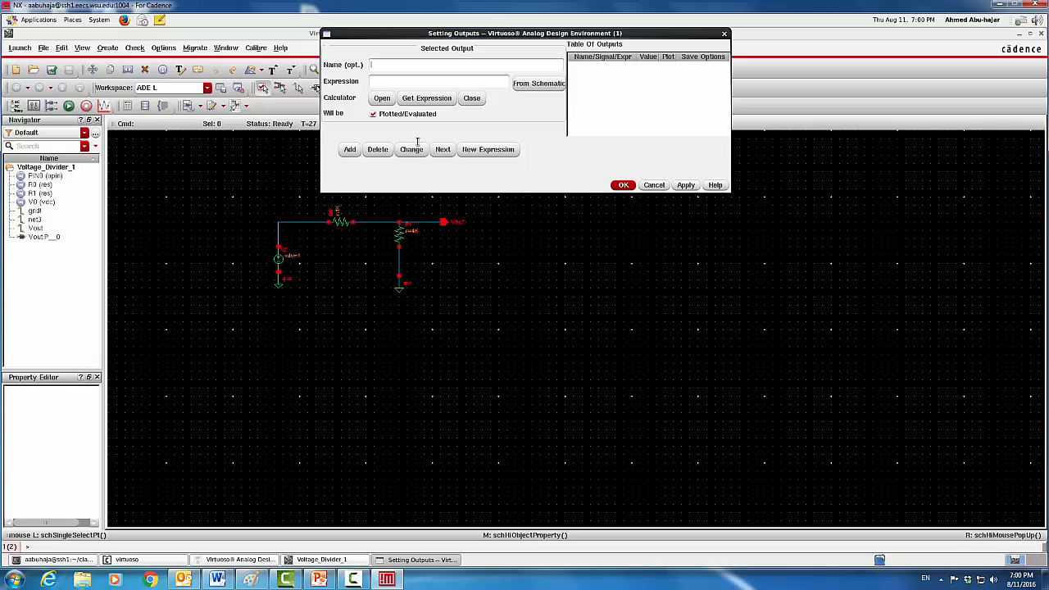
{"action": "left_click_drag", "start_coordinate": [438, 34], "coordinate": [667, 113]}
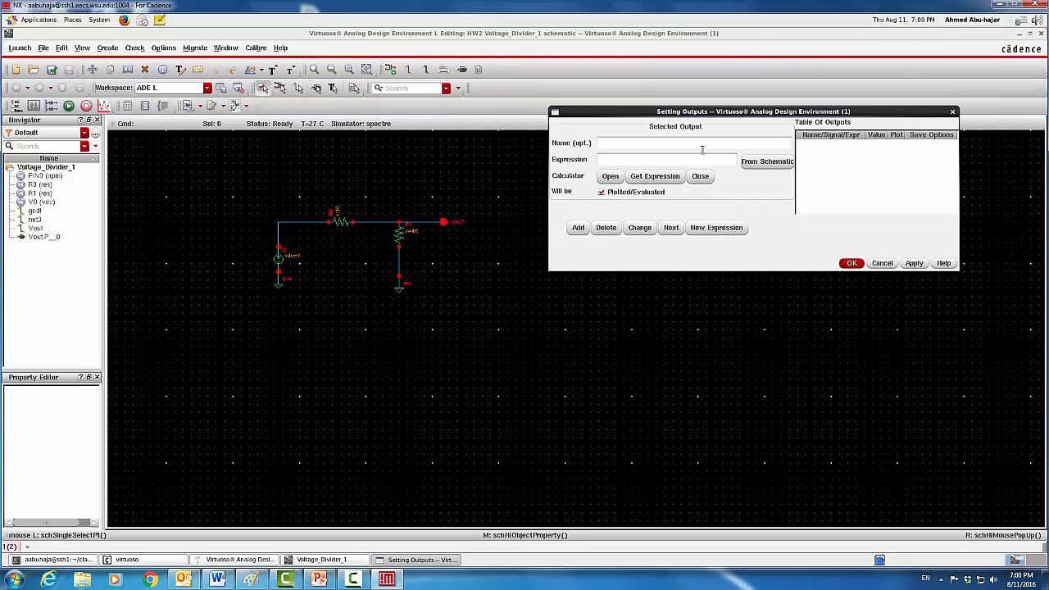
{"action": "left_click", "coordinate": [767, 162]}
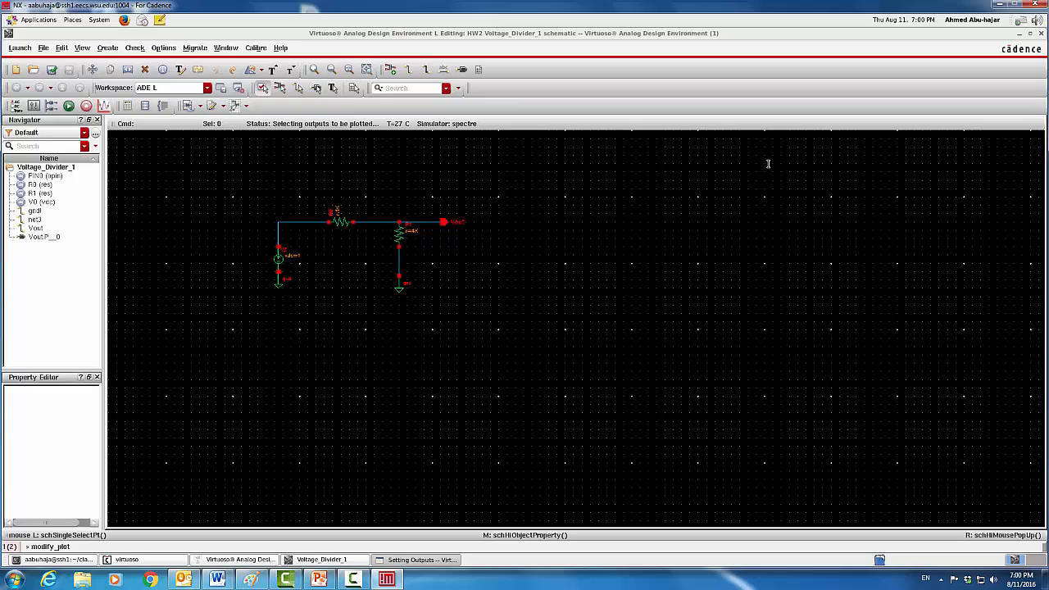
{"action": "left_click", "coordinate": [445, 223]}
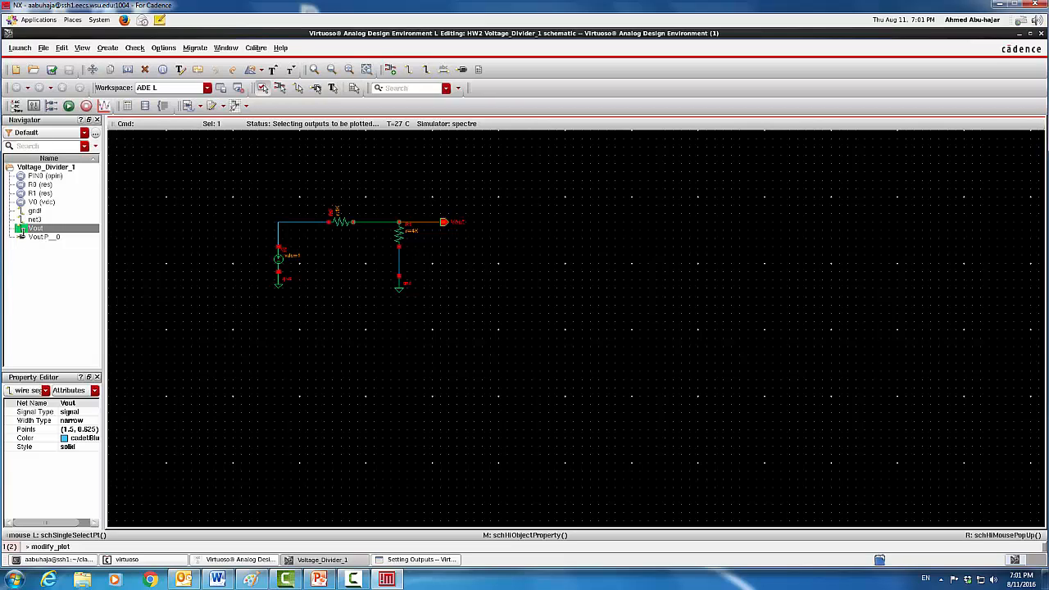
Mark the Vout output as Saved and accept the outputs setup
{"action": "mouse_move", "coordinate": [20, 236]}
{"action": "left_click", "coordinate": [51, 105]}
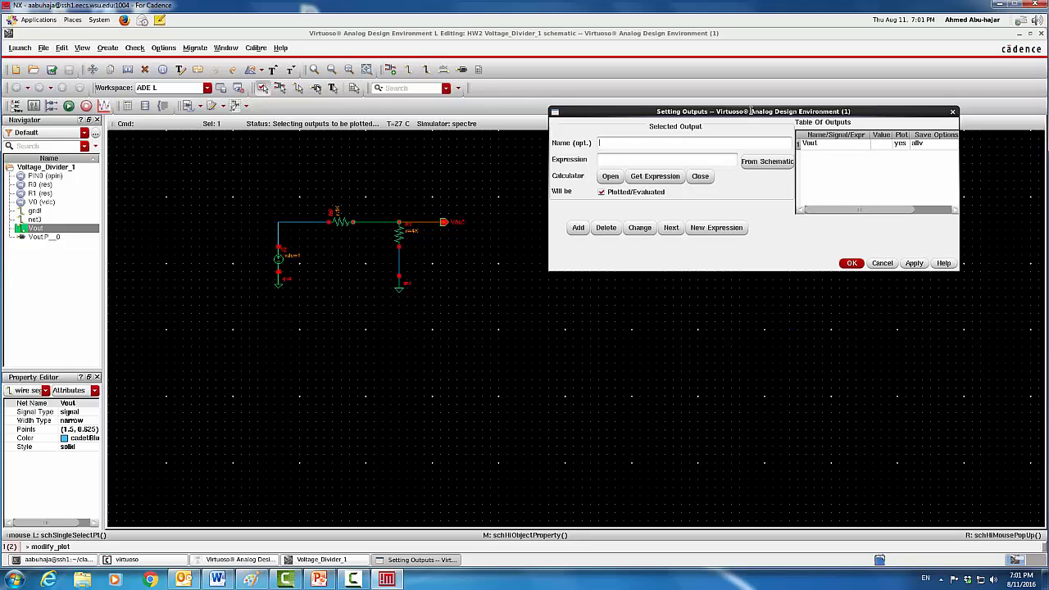
{"action": "left_click_drag", "start_coordinate": [751, 111], "coordinate": [693, 141]}
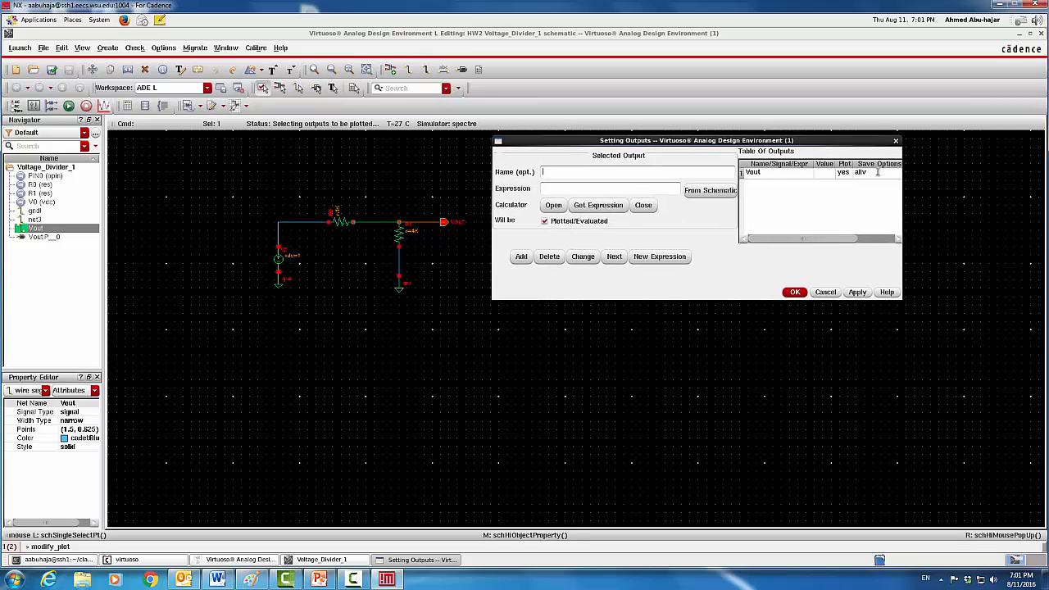
{"action": "left_click", "coordinate": [782, 172]}
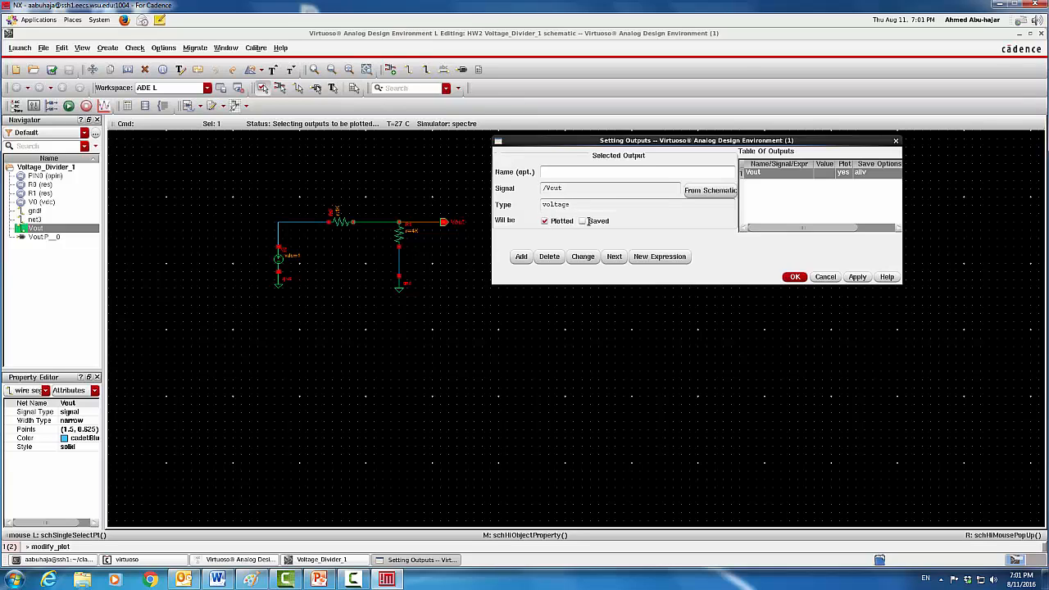
{"action": "left_click", "coordinate": [582, 221]}
{"action": "left_click", "coordinate": [582, 221]}
{"action": "left_click", "coordinate": [582, 220]}
{"action": "left_click", "coordinate": [795, 277]}
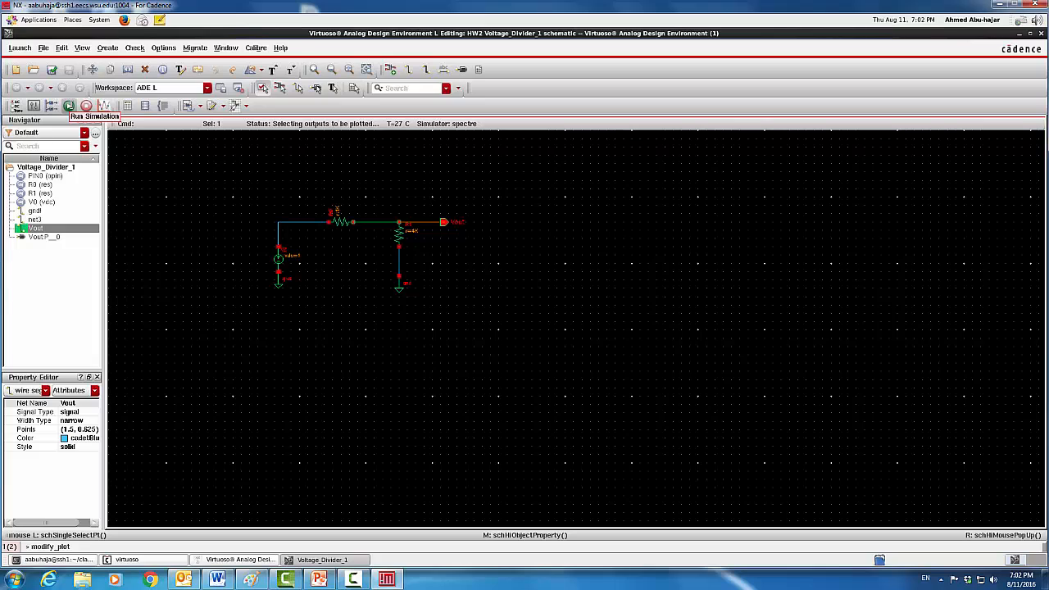
Run the DC simulation and move the Vout waveform viewer to the top of the screen
{"action": "left_click", "coordinate": [69, 105]}
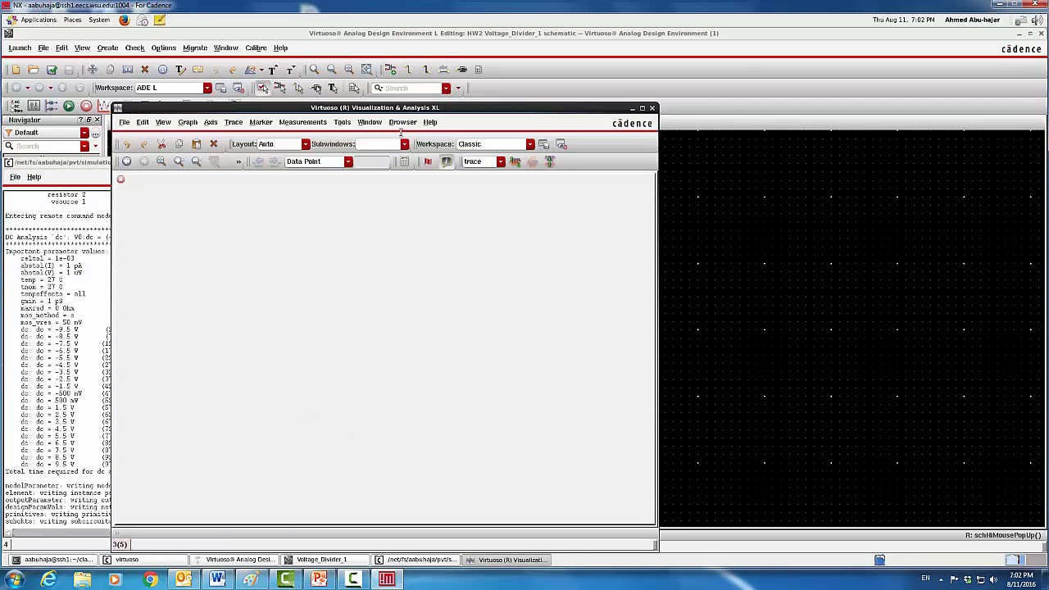
{"action": "left_click_drag", "start_coordinate": [407, 107], "coordinate": [556, 43]}
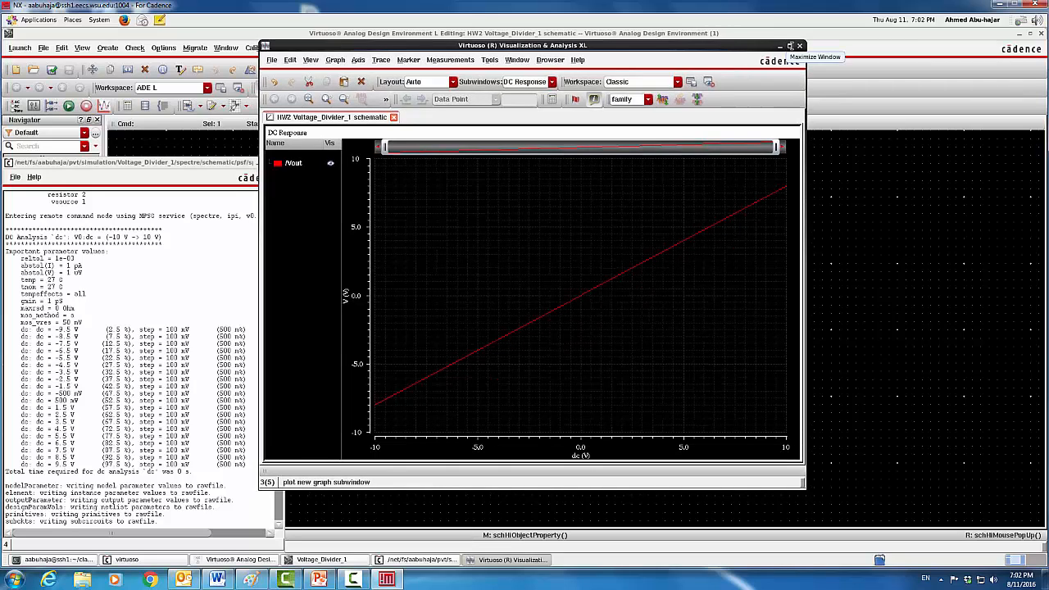
Maximize the waveform viewer and read Vout along the trace, about -8 V to 8 V
{"action": "left_click", "coordinate": [790, 46]}
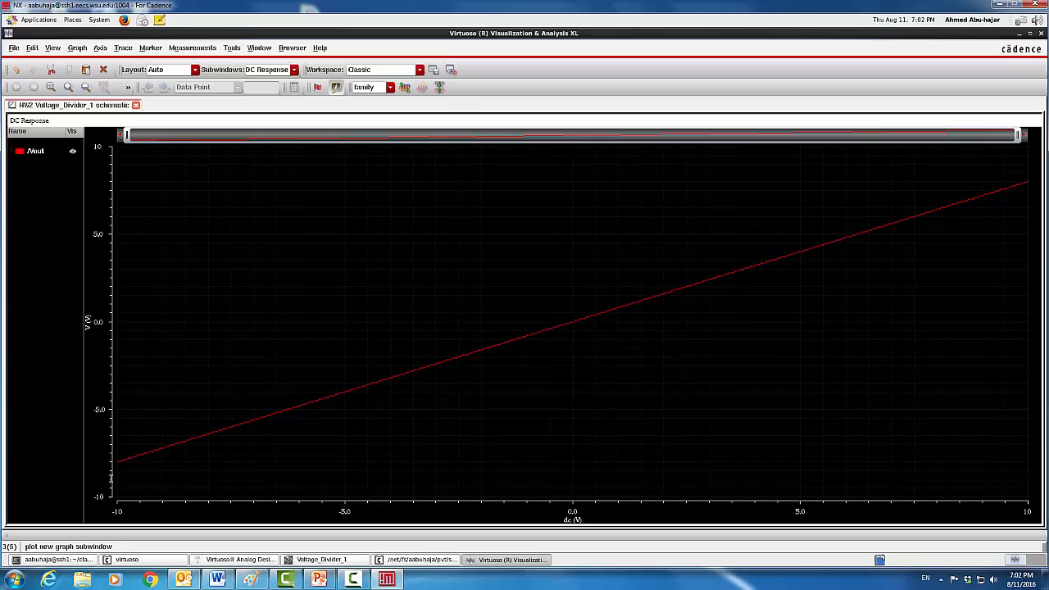
{"action": "mouse_move", "coordinate": [118, 464]}
{"action": "mouse_move", "coordinate": [347, 393]}
{"action": "mouse_move", "coordinate": [575, 324]}
{"action": "mouse_move", "coordinate": [1029, 183]}
Close the Visualization & Analysis XL window and the spectre simulation log
{"action": "left_click", "coordinate": [1042, 34]}
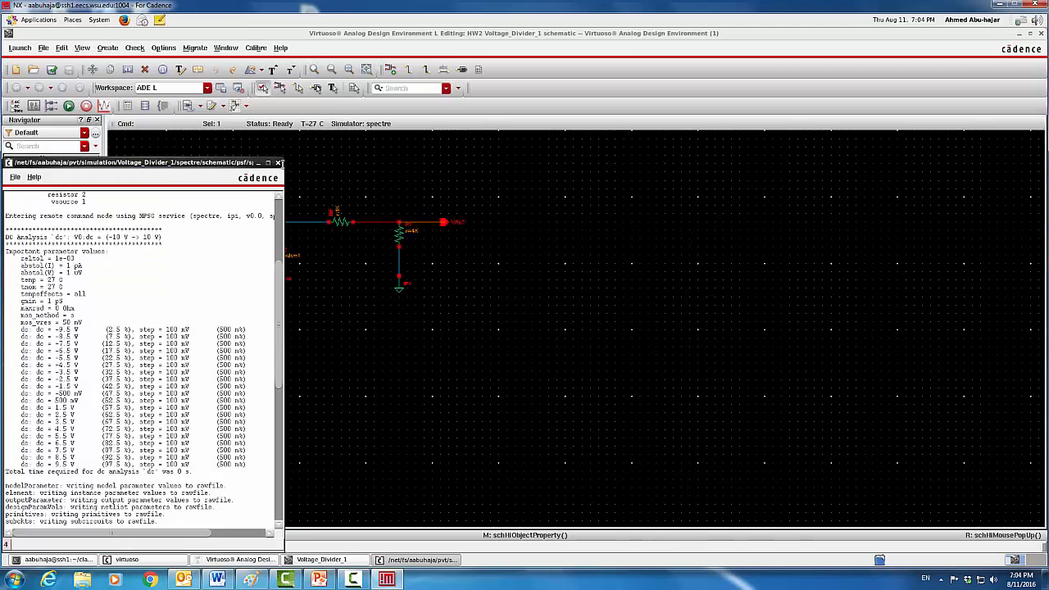
{"action": "left_click", "coordinate": [279, 163]}
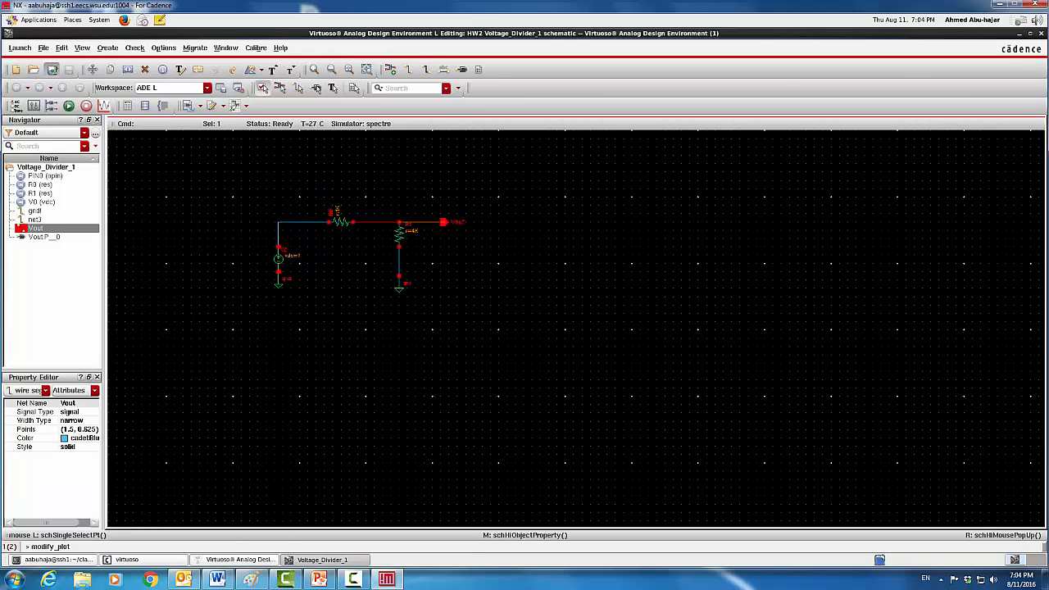